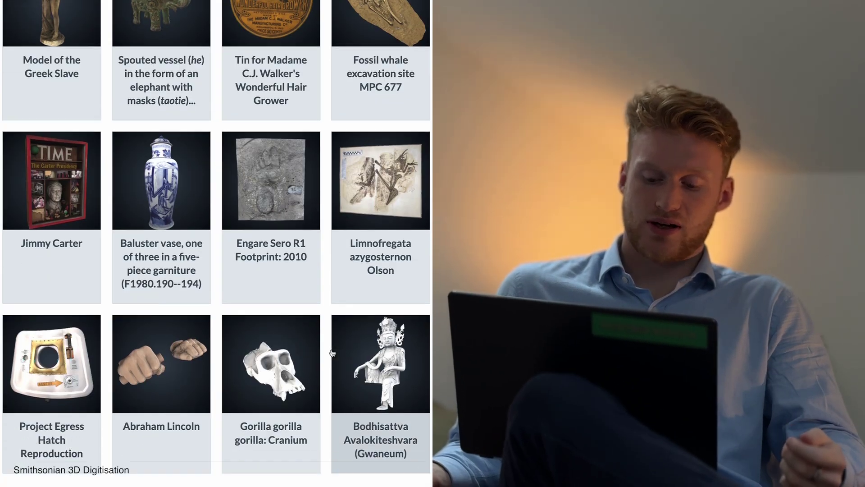
Open the Gorilla gorilla: Cranium tile's 3D viewer from the Smithsonian collection grid.
click(311, 380)
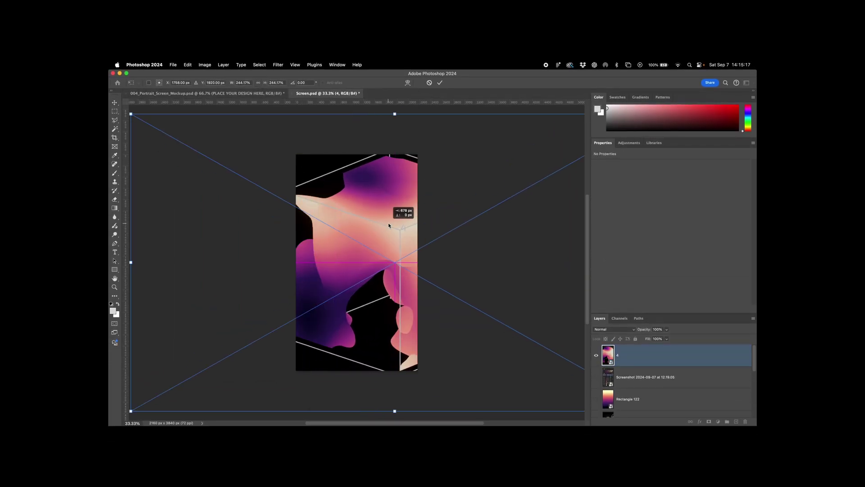
Place 4.png in the screen design, hide layer 4 to show the gradient, and save to update the mockup.
key(Return)
key(super+s)
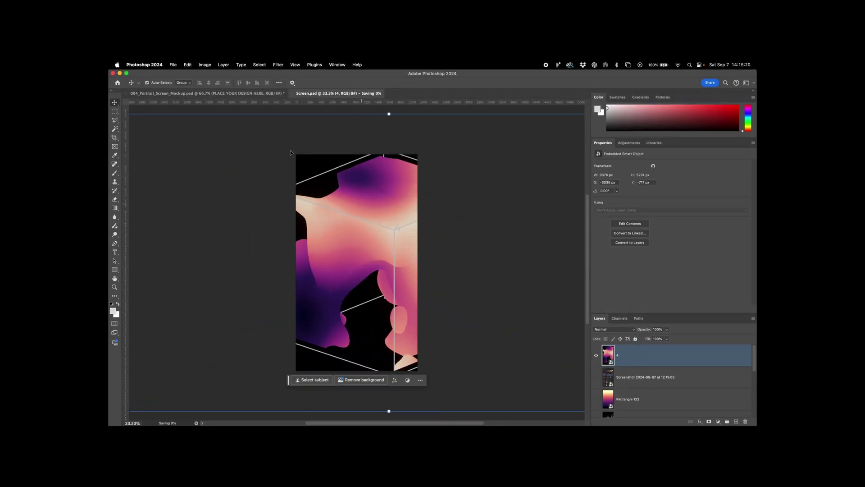
click(207, 93)
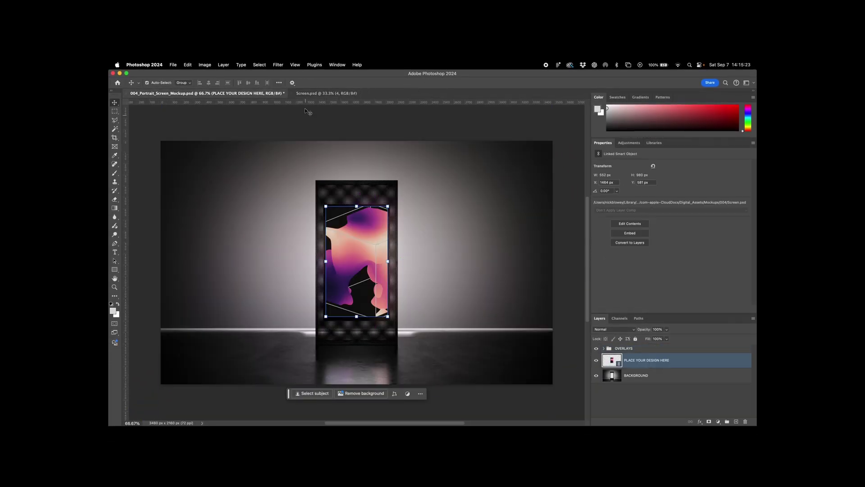
click(338, 93)
click(596, 355)
key(super+s)
Swap the screen artwork to the blue screenshot layer and check it in the mockup.
click(207, 93)
click(326, 93)
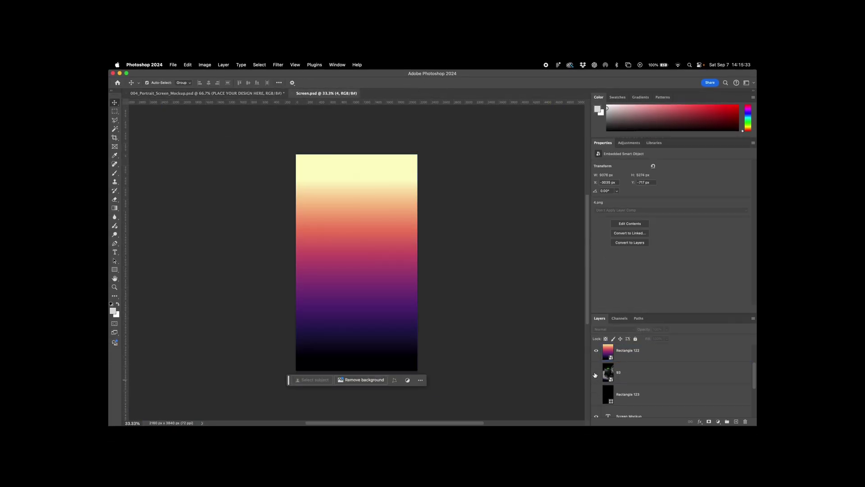
click(594, 374)
click(207, 93)
click(327, 93)
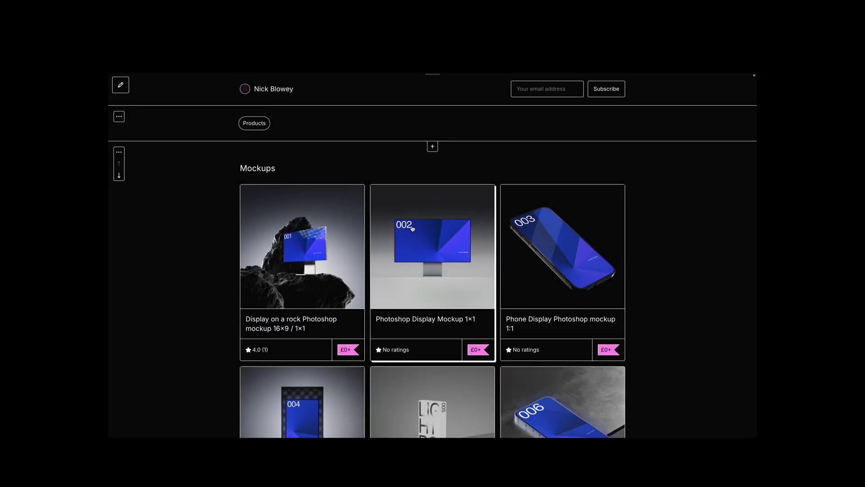
Browse the Gumroad Photoshop Display Mockup 1×1 product page and its preview images.
scroll(412, 219, down, 1)
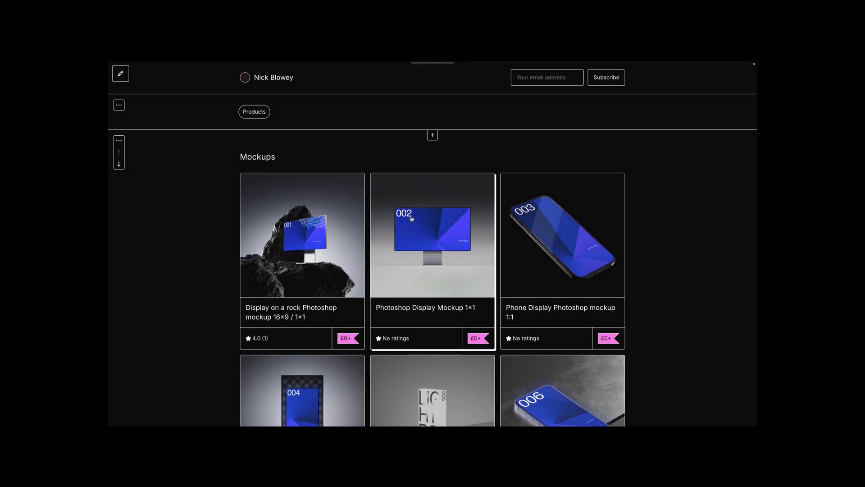
click(412, 218)
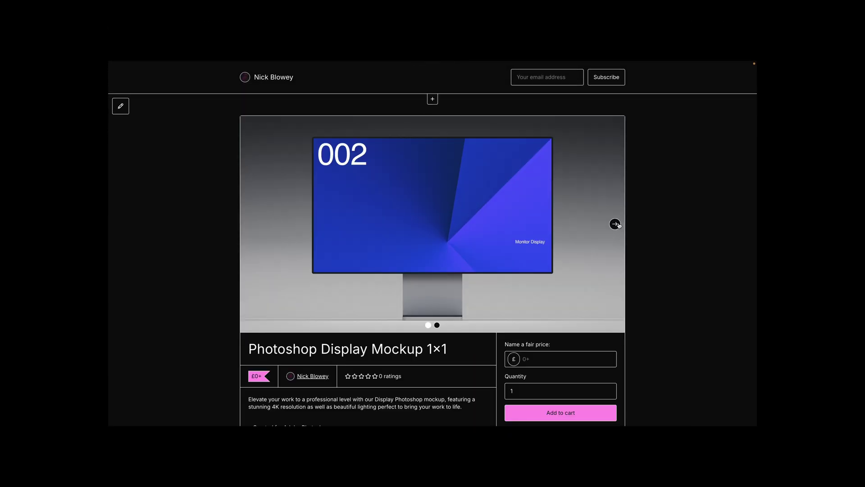
click(615, 225)
scroll(314, 320, down, 3)
scroll(401, 299, up, 3)
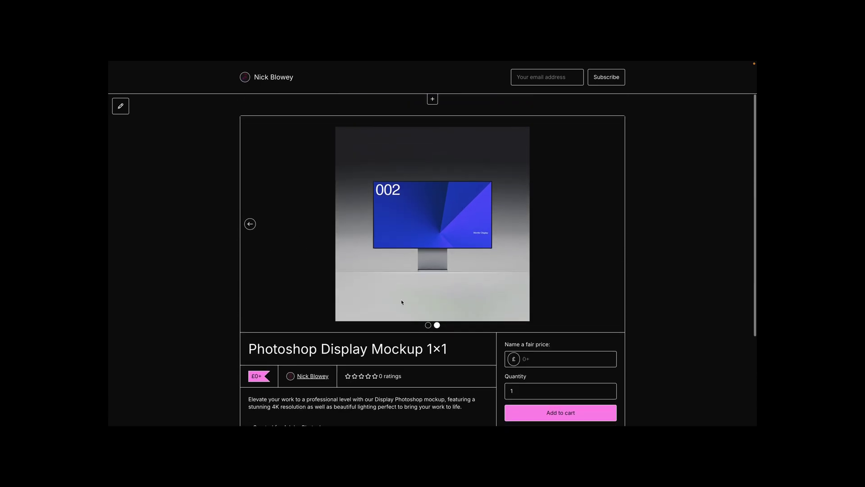
key(Escape)
scroll(454, 289, down, 5)
scroll(454, 289, up, 2)
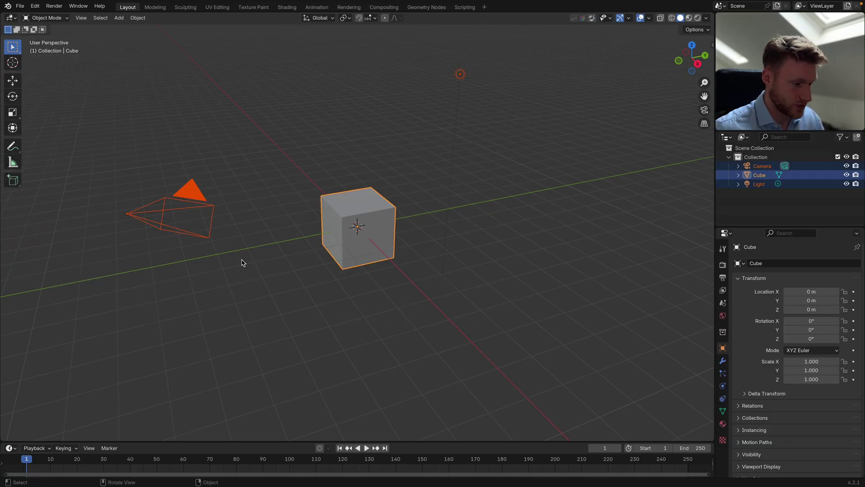
Delete the default camera, cube and light, then import Cranium -500.ply and frame it.
key(x)
click(243, 263)
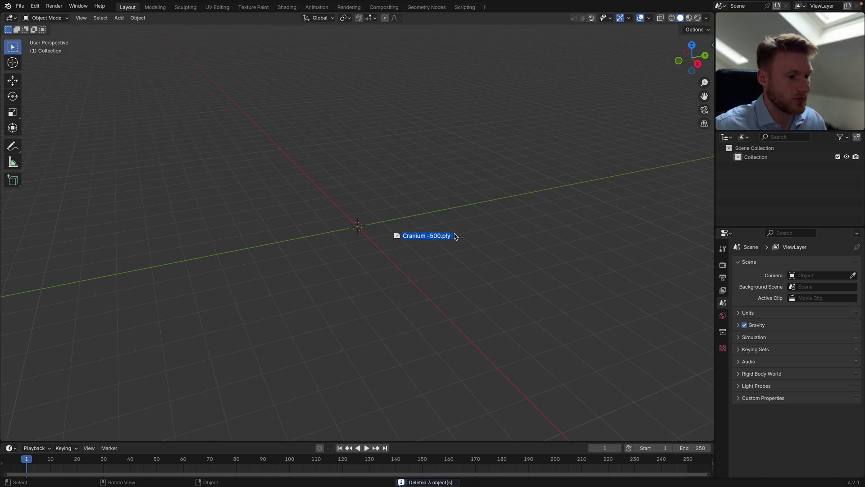
drag(457, 234, 436, 339)
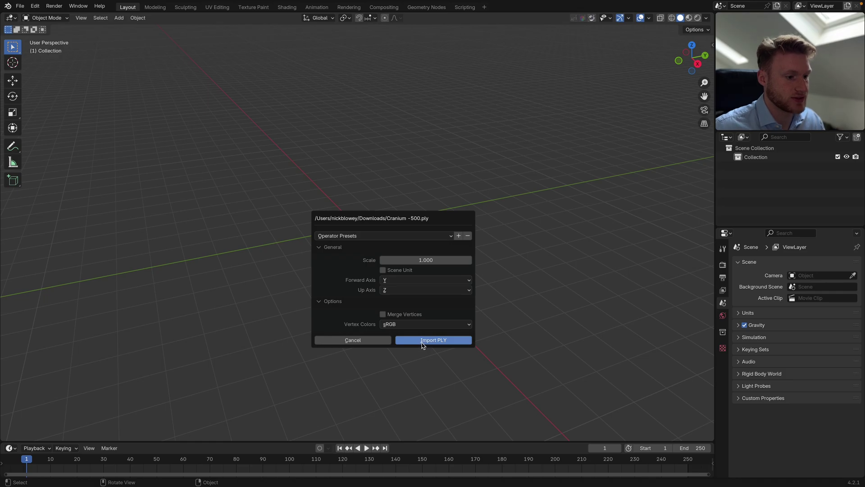
click(432, 339)
key(KP_Decimal)
middle_drag(518, 289, 307, 277)
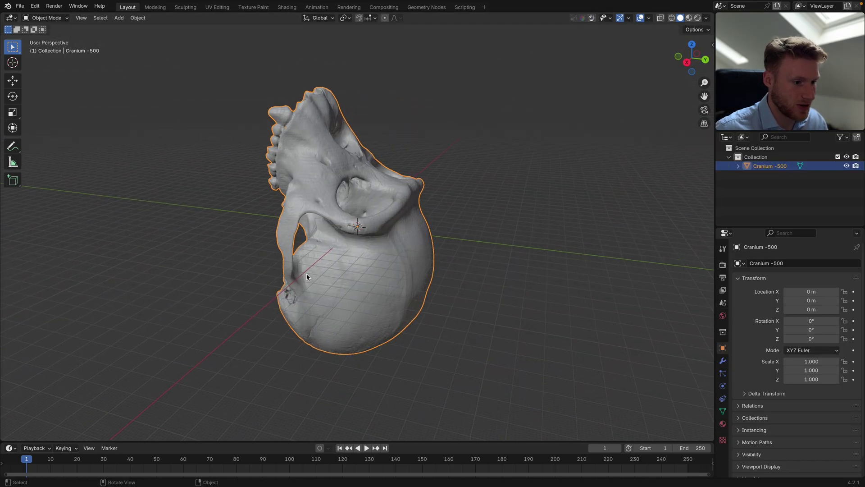
Add a default cube mesh beside the cranium as a size reference.
click(706, 60)
scroll(496, 210, up, 3)
click(581, 152)
key(shift+a)
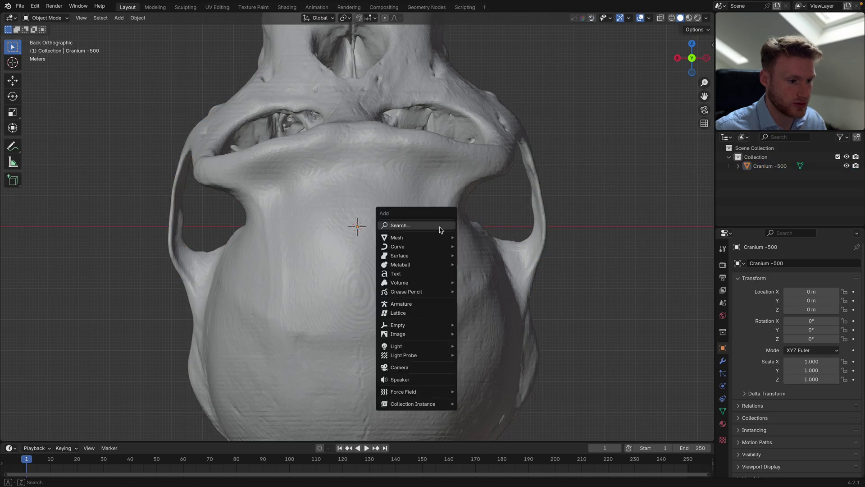
mouse_move(427, 242)
click(477, 247)
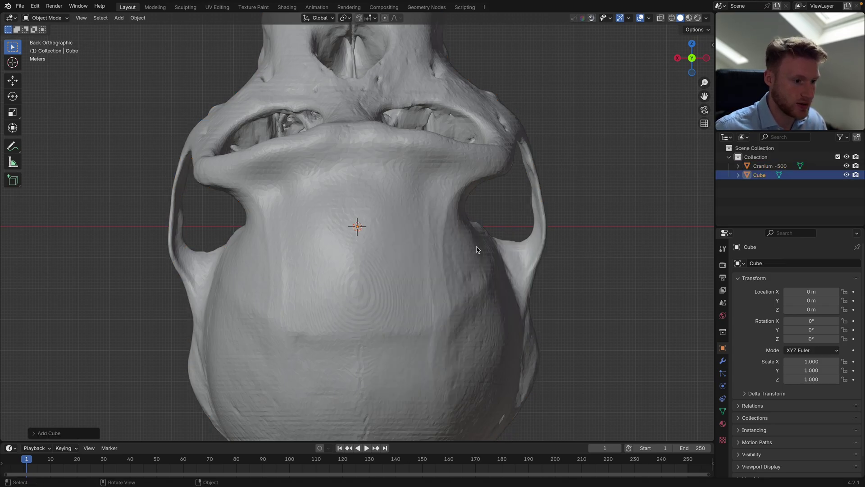
Scale the cranium down to about 0.011 so it fits the cube.
click(418, 137)
key(s)
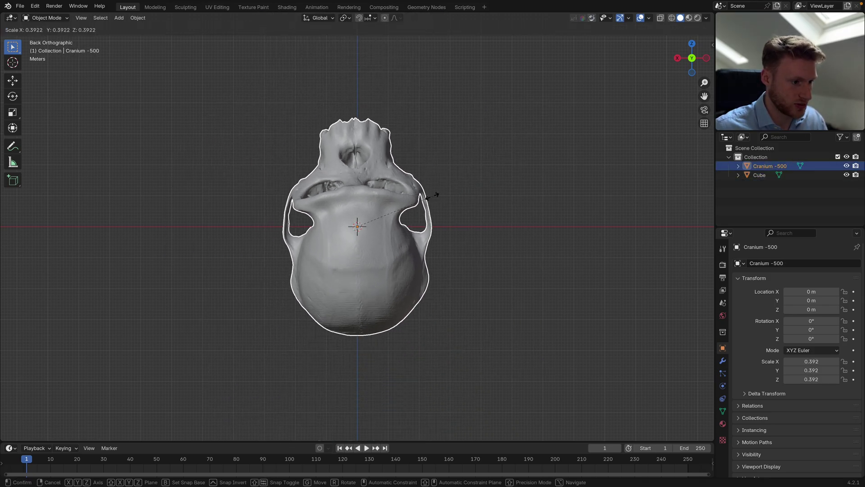
click(413, 212)
scroll(513, 164, up, 6)
key(s)
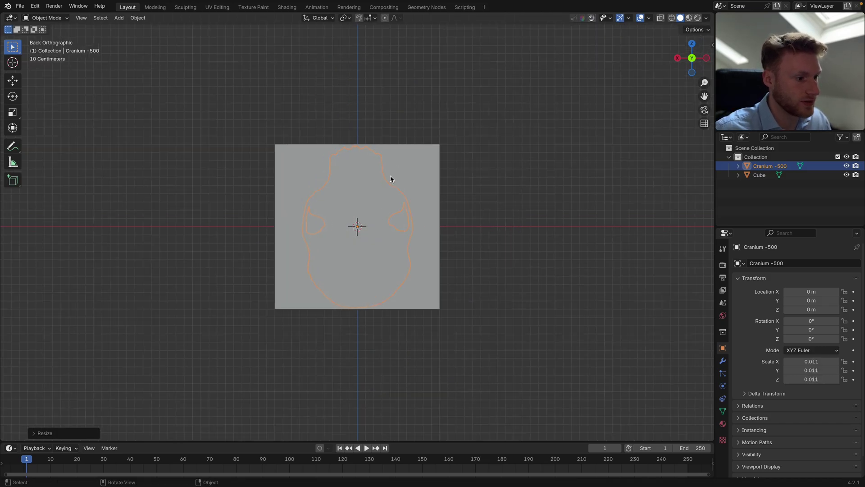
click(478, 124)
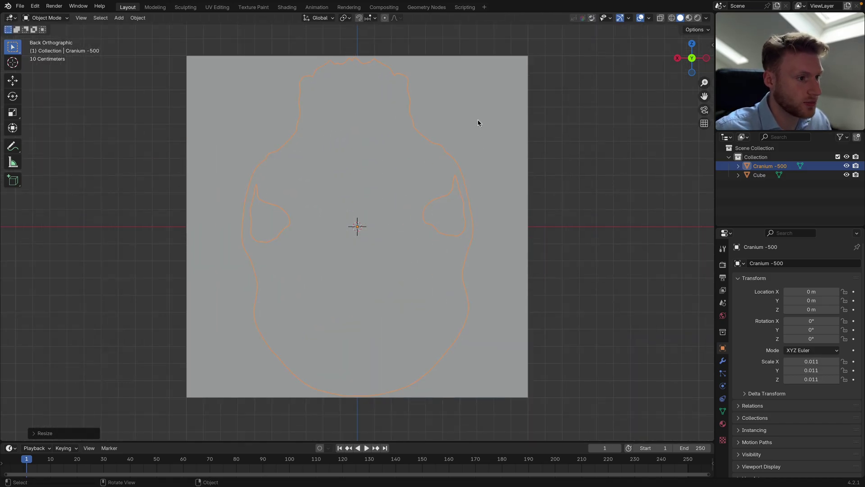
Delete the reference cube and switch to an orthographic view of the skull.
click(476, 121)
key(Delete)
middle_drag(476, 122, 368, 174)
scroll(389, 200, up, 7)
key(KP_5)
scroll(389, 200, up, 5)
scroll(433, 261, down, 10)
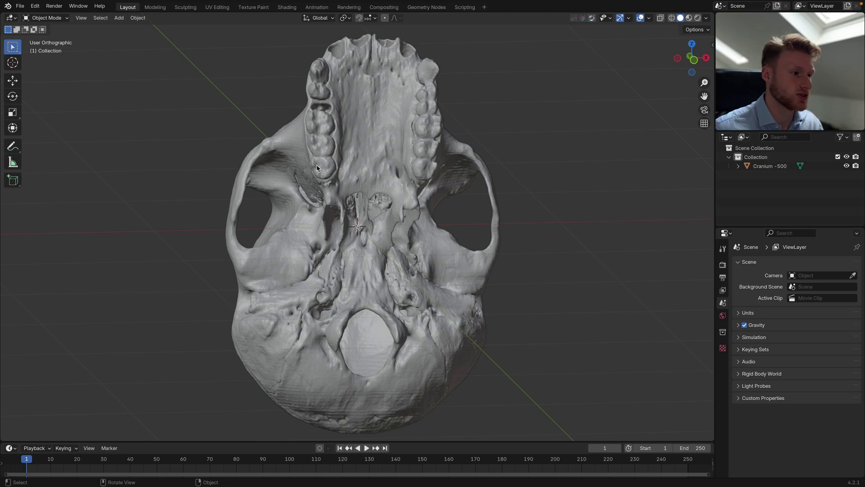
Split the viewport vertically and turn the new area into a Shader Editor.
middle_drag(415, 184, 400, 216)
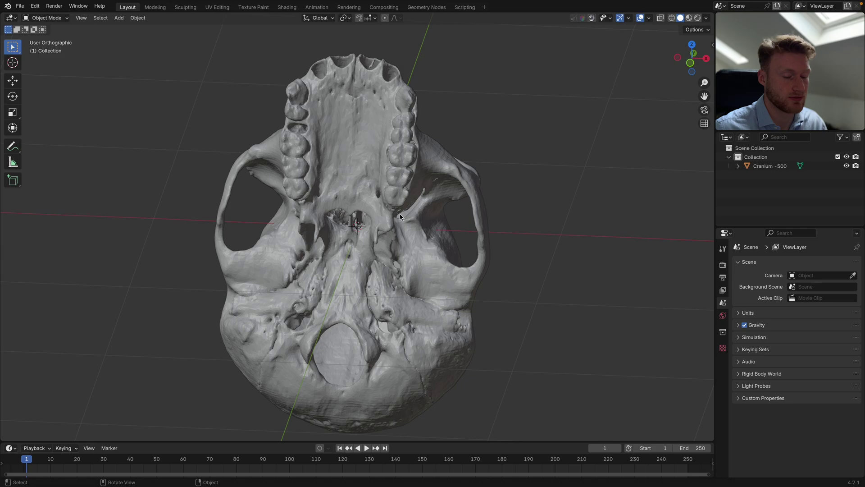
right_click(363, 441)
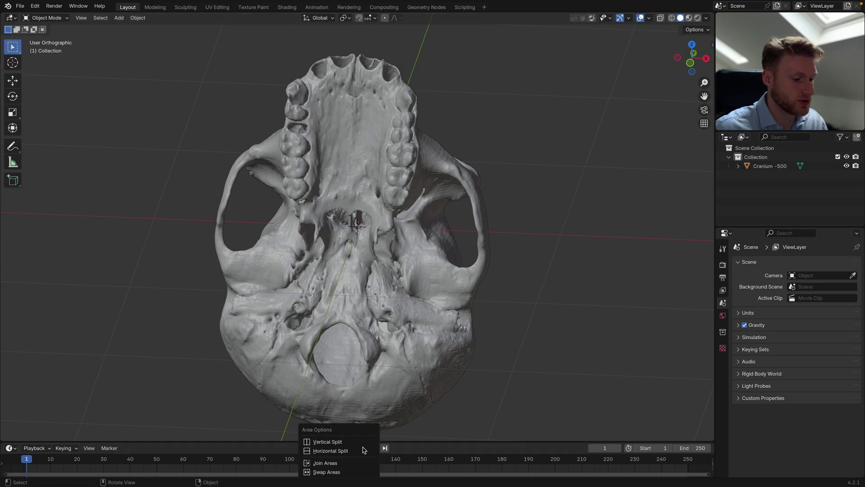
click(362, 446)
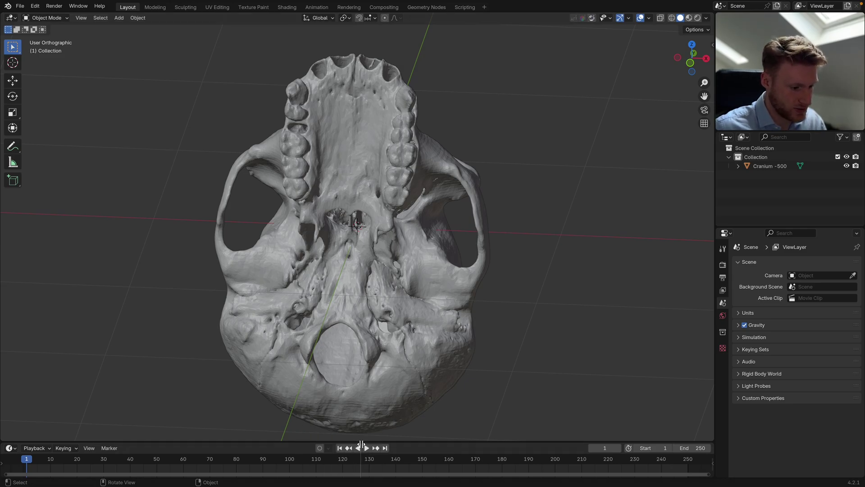
click(362, 438)
click(372, 18)
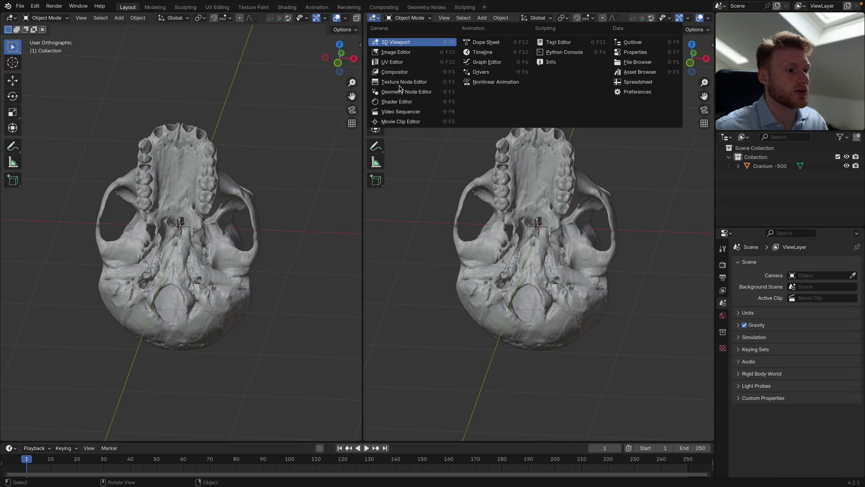
click(397, 100)
key(n)
middle_drag(204, 158, 270, 203)
Set the render engine to Cycles with GPU Compute.
click(722, 265)
click(802, 264)
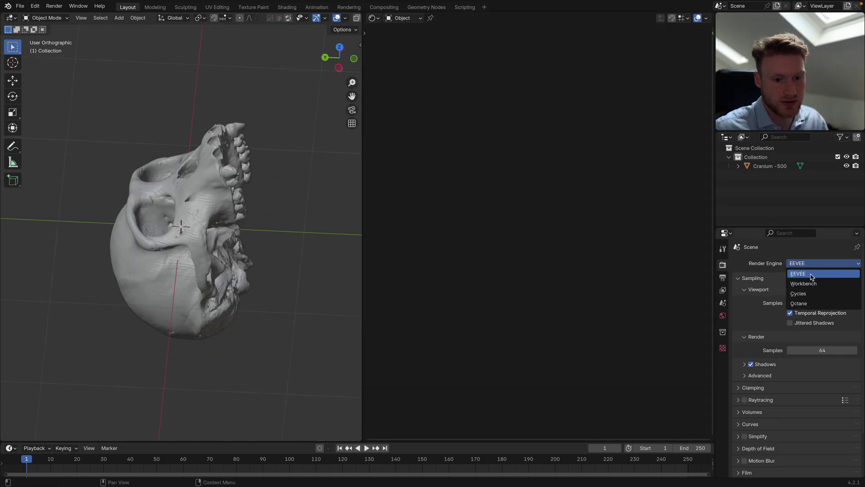
click(809, 294)
click(808, 286)
click(808, 306)
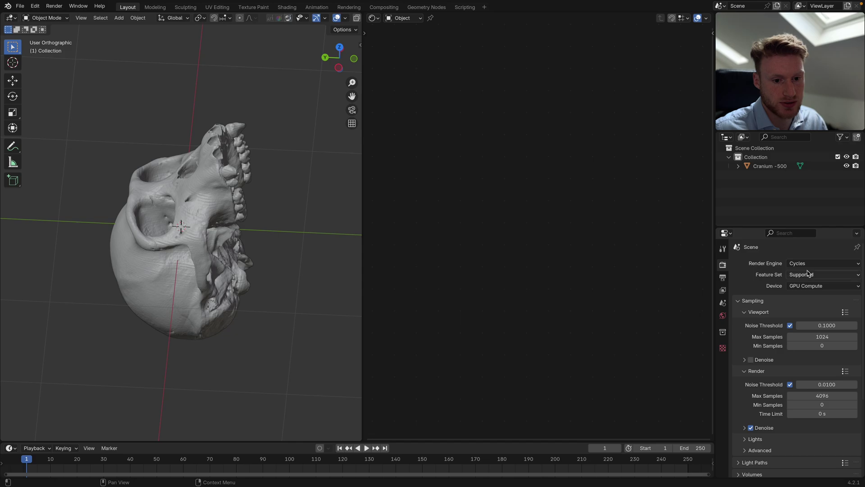
Set the world background colour to pure white.
click(723, 315)
click(827, 322)
drag(840, 239, 840, 179)
Set the world strength to 2 and view the skull from the top.
click(816, 332)
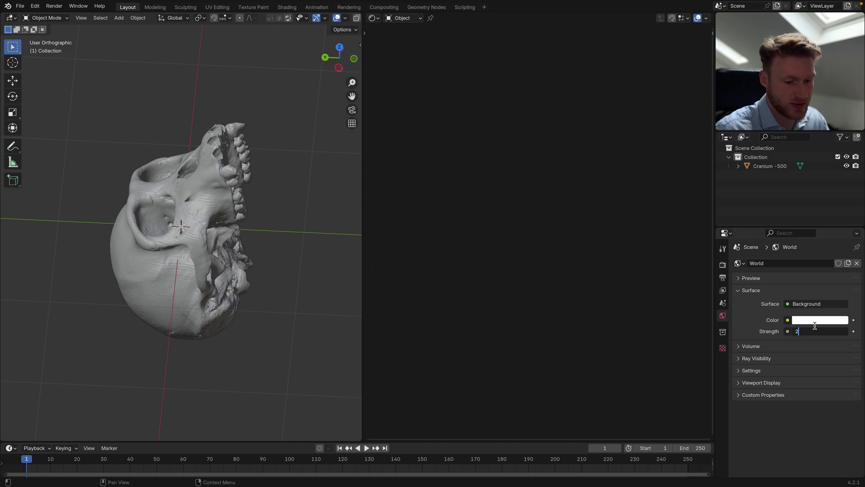
key(Return)
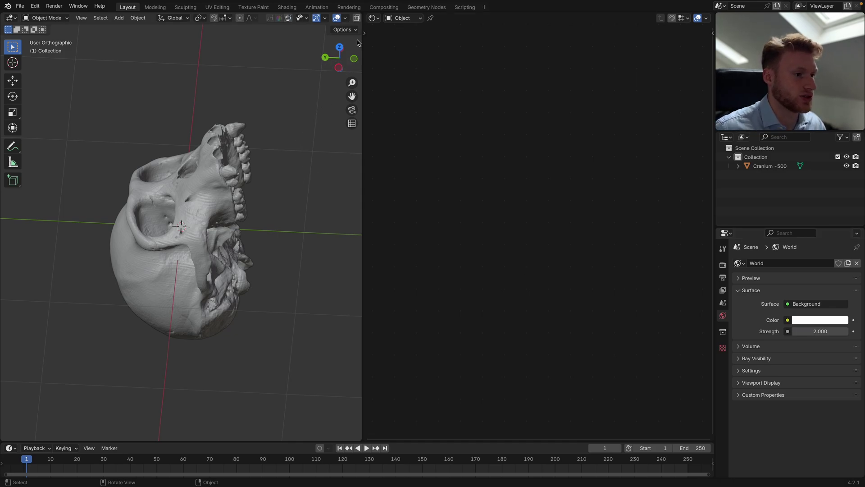
drag(341, 48, 285, 124)
key(KP_7)
Switch the viewport to Rendered shading to preview the cranium against white.
click(231, 205)
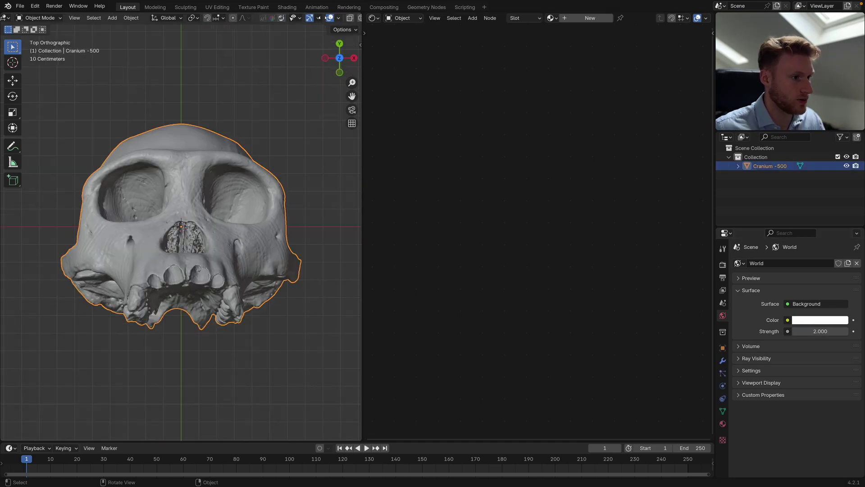
scroll(279, 19, down, 3)
click(345, 18)
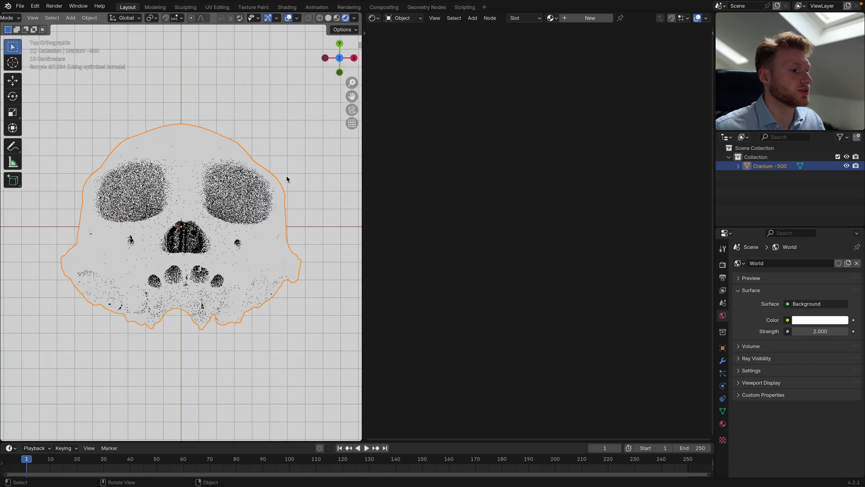
key(alt+a)
mouse_move(281, 170)
middle_down()
mouse_move(253, 187)
mouse_move(163, 199)
mouse_move(245, 180)
mouse_move(171, 194)
mouse_move(261, 184)
middle_up()
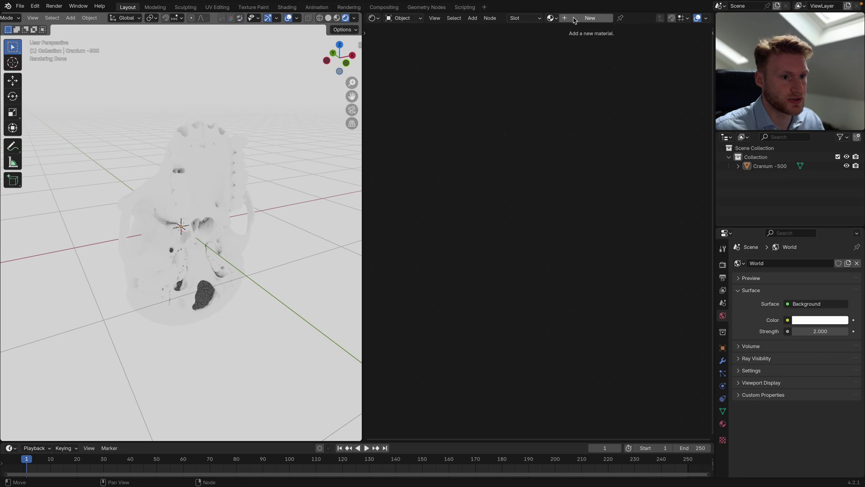
Replace the cranium's Principled BSDF with a Principled Volume linked to the Volume output.
click(575, 21)
scroll(496, 207, up, 4)
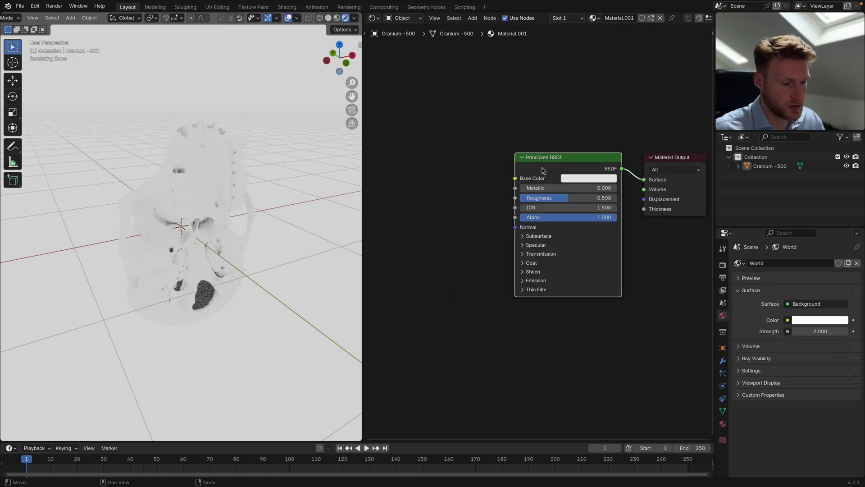
key(x)
key(shift+a)
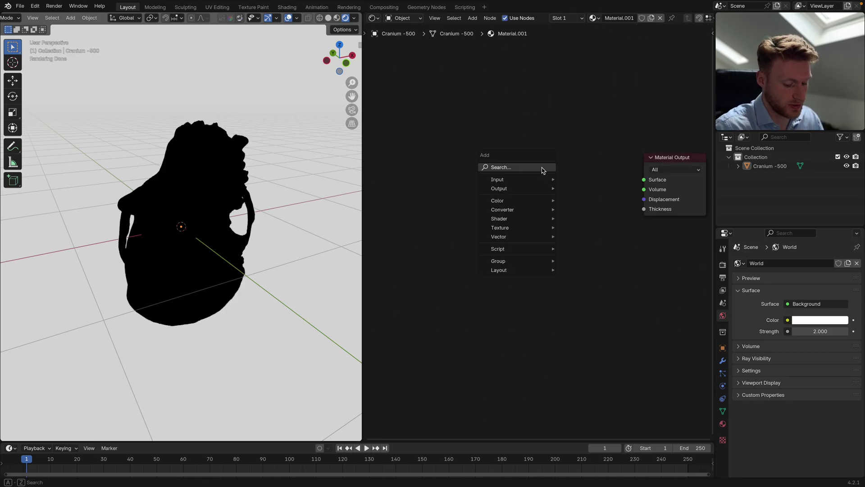
text(volu)
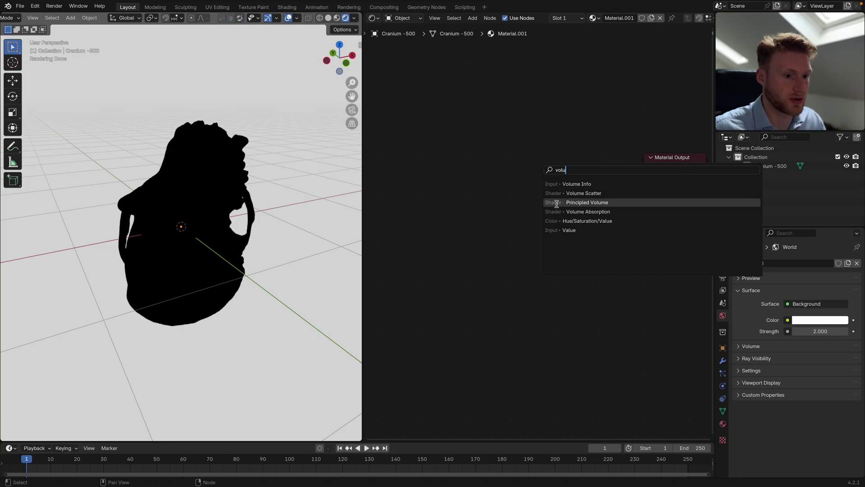
click(596, 203)
click(502, 156)
drag(609, 168, 642, 191)
Set the Principled Volume colour to black and its density to 10.
scroll(221, 234, up, 8)
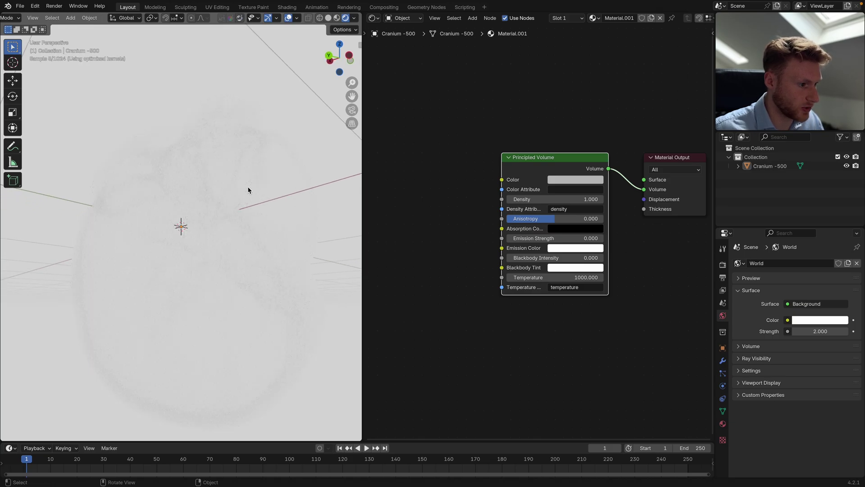
middle_drag(248, 190, 179, 211)
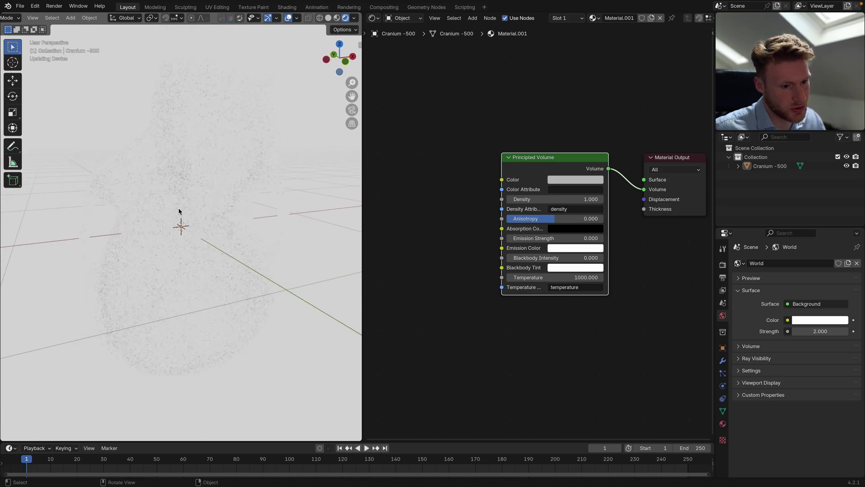
click(586, 180)
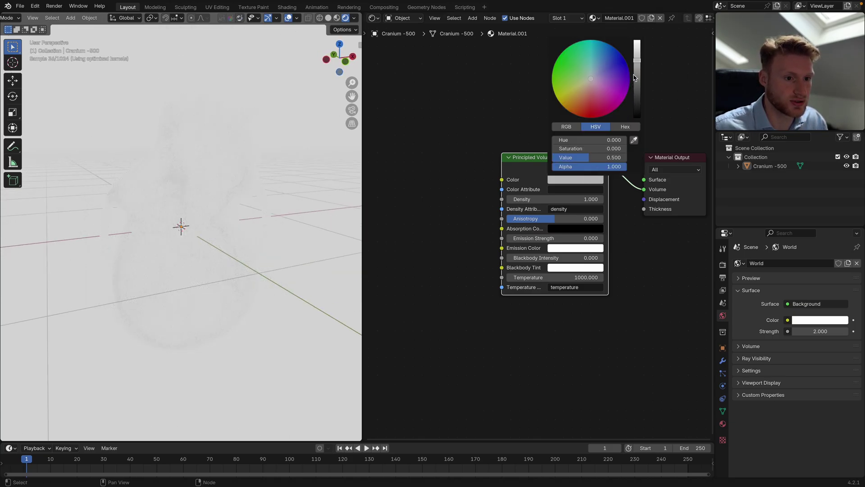
drag(634, 78, 637, 118)
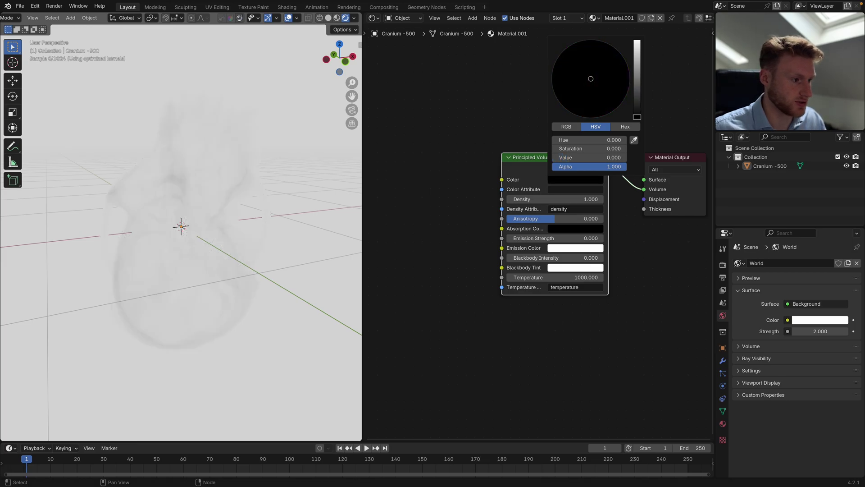
middle_drag(303, 224, 207, 212)
click(535, 199)
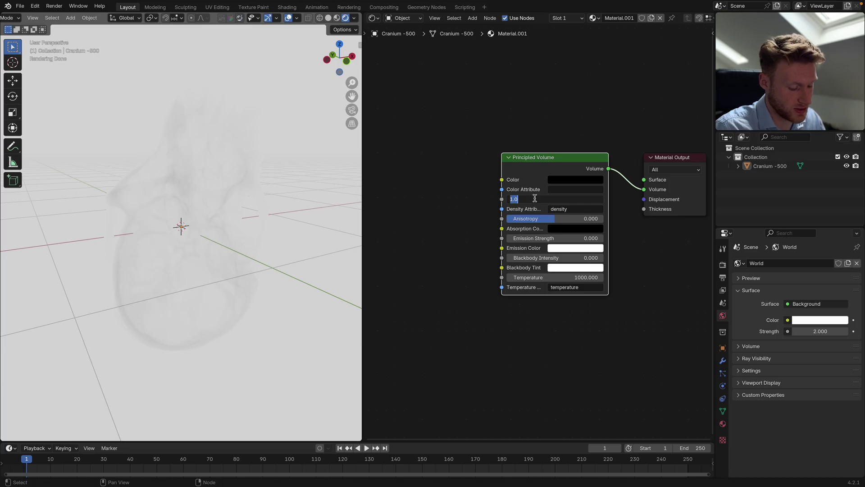
text(10)
key(Return)
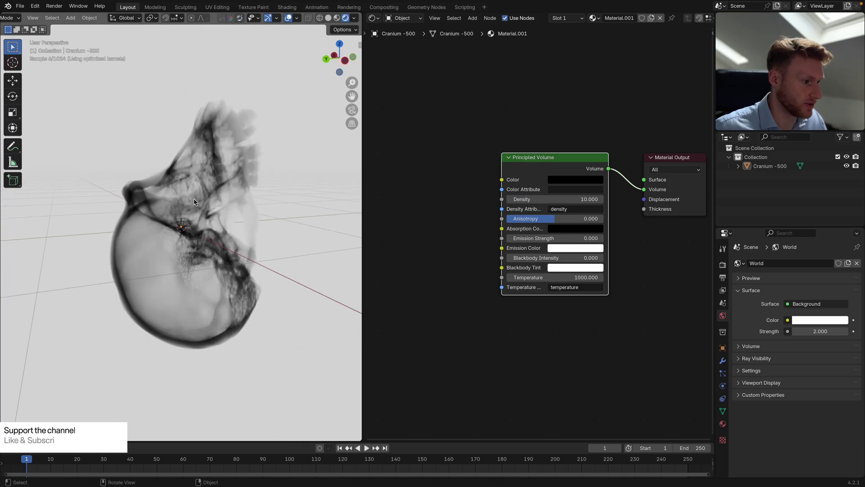
Switch to top orthographic view and start rotating the selected cranium.
middle_drag(198, 181, 173, 222)
click(340, 51)
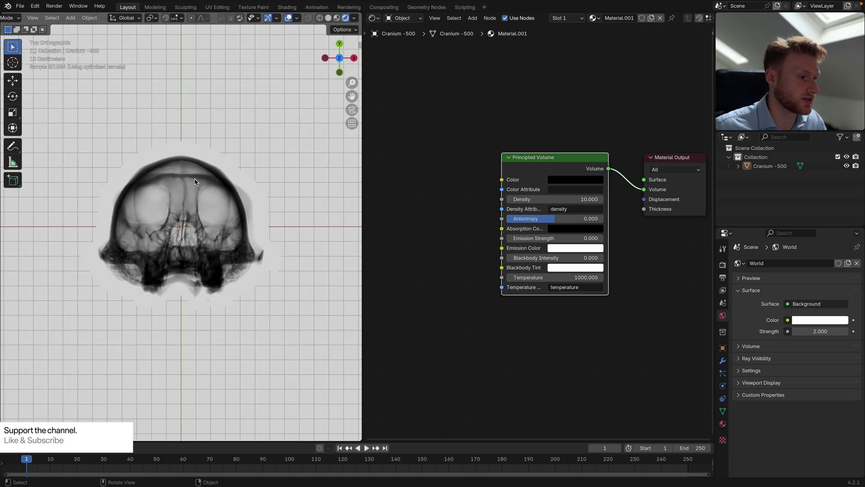
click(188, 179)
key(r)
key(r)
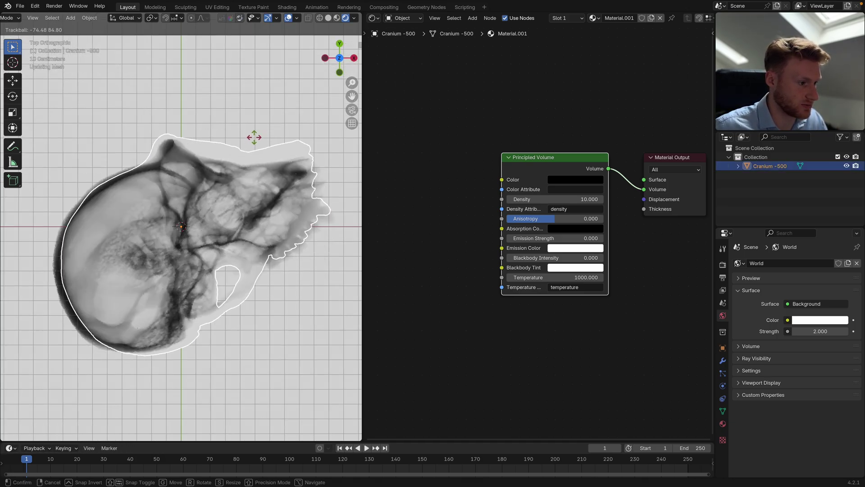
Confirm the cranium's frontal rotation and return to the top orthographic view.
click(182, 217)
scroll(182, 217, up, 5)
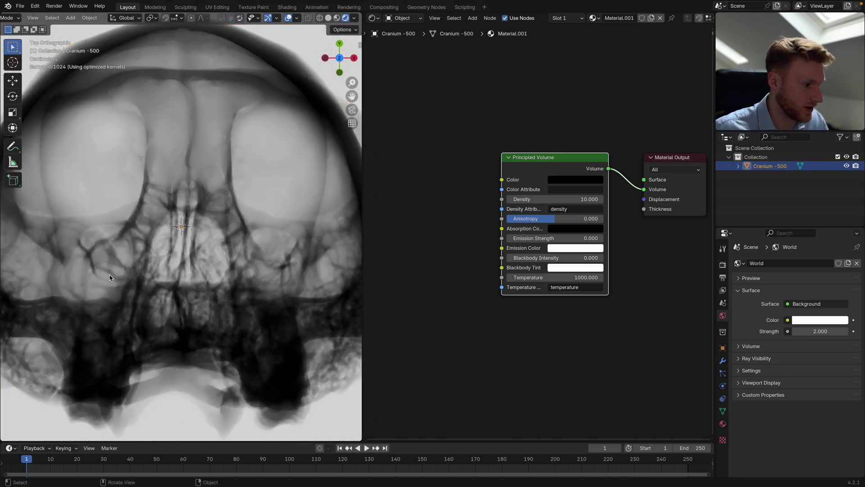
scroll(175, 232, up, 4)
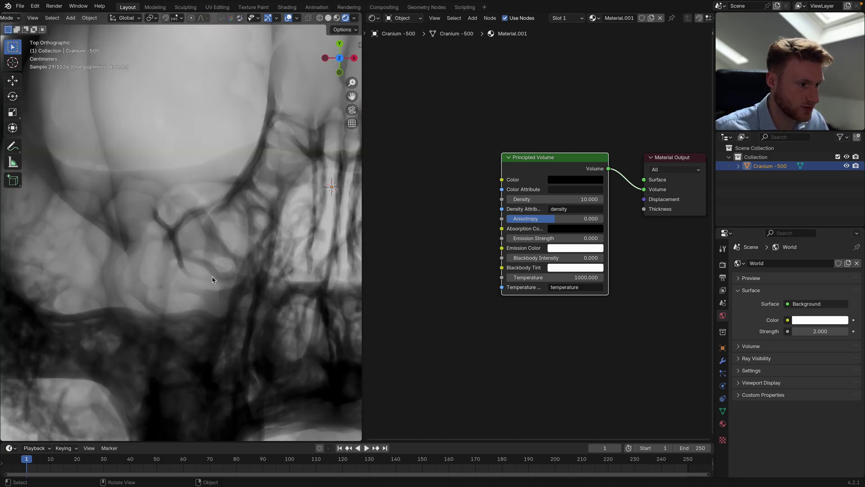
scroll(212, 279, down, 8)
scroll(198, 270, up, 2)
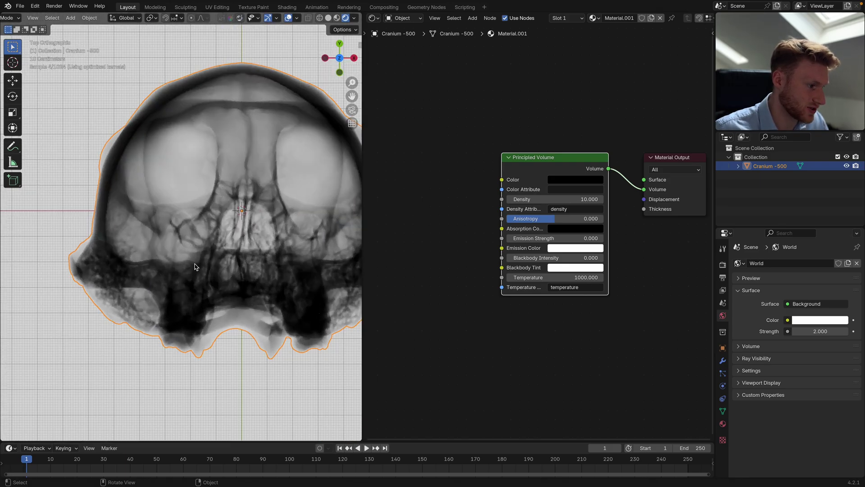
middle_drag(195, 266, 243, 234)
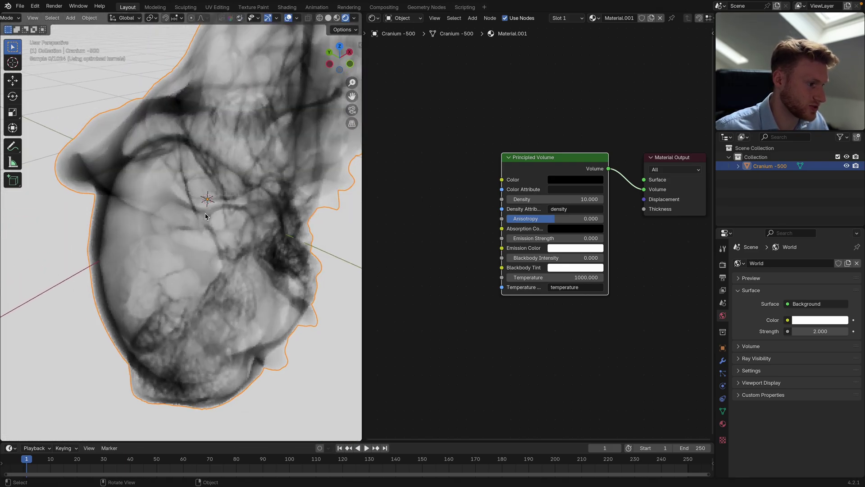
click(340, 46)
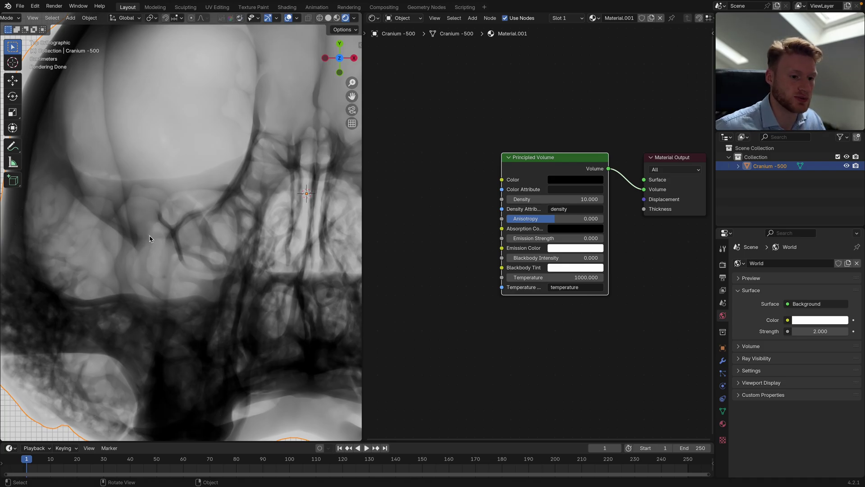
scroll(150, 239, down, 8)
scroll(425, 213, down, 4)
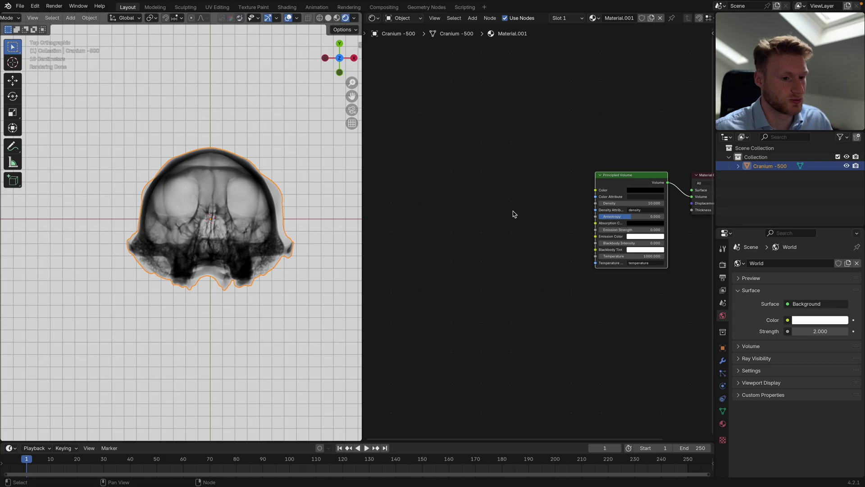
Add a Gradient Texture node to the material.
key(shift+a)
text(g)
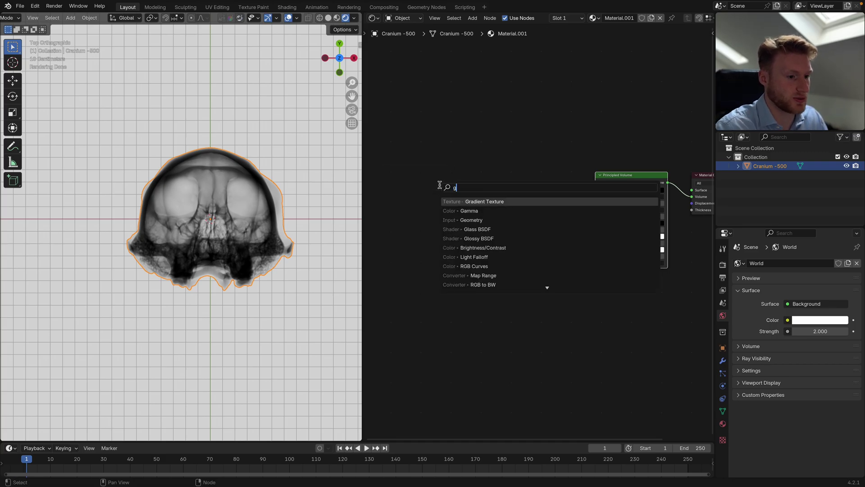
text(radi)
key(Return)
click(490, 211)
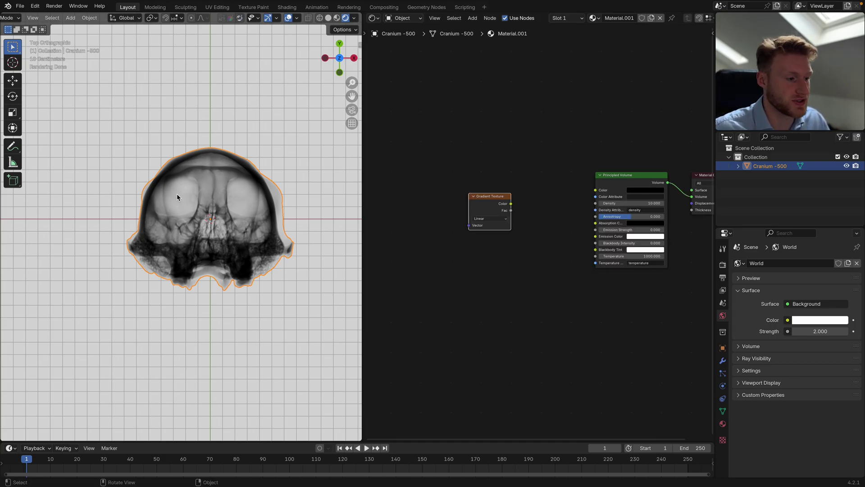
Hide the cranium, add a cube, and assign it Material.001.
key(h)
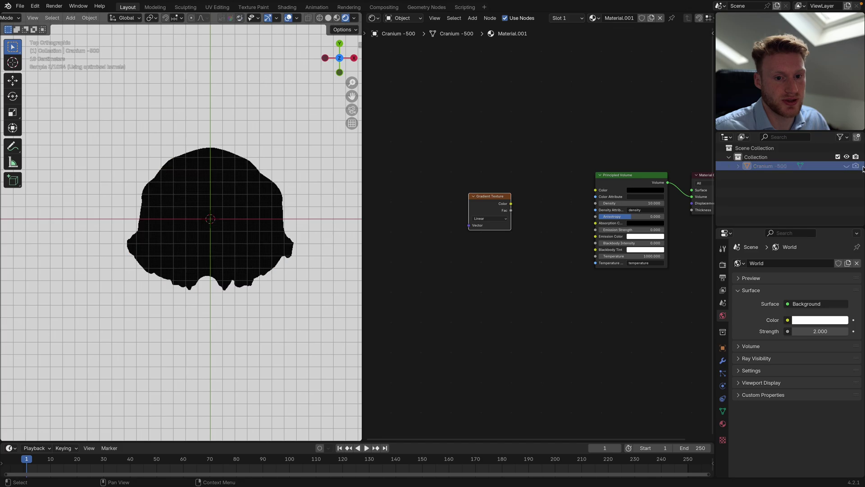
middle_drag(179, 236, 268, 247)
key(shift+a)
mouse_move(207, 206)
click(252, 215)
scroll(194, 208, down, 3)
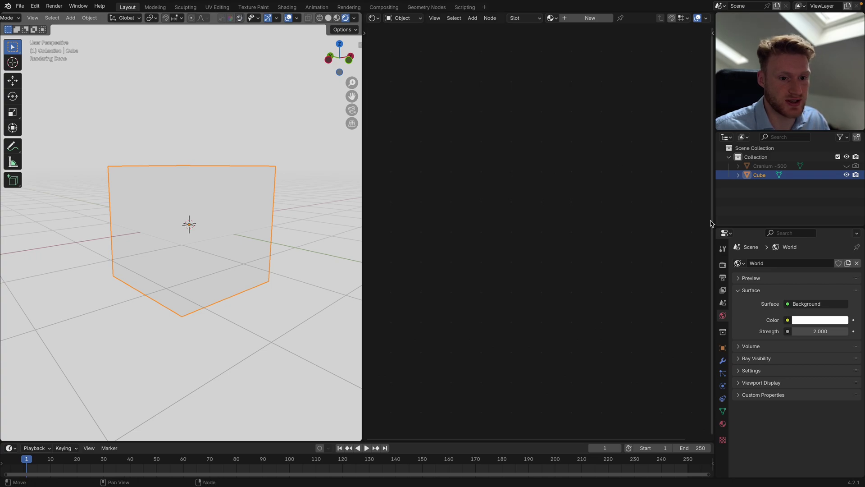
click(722, 423)
click(738, 302)
click(740, 323)
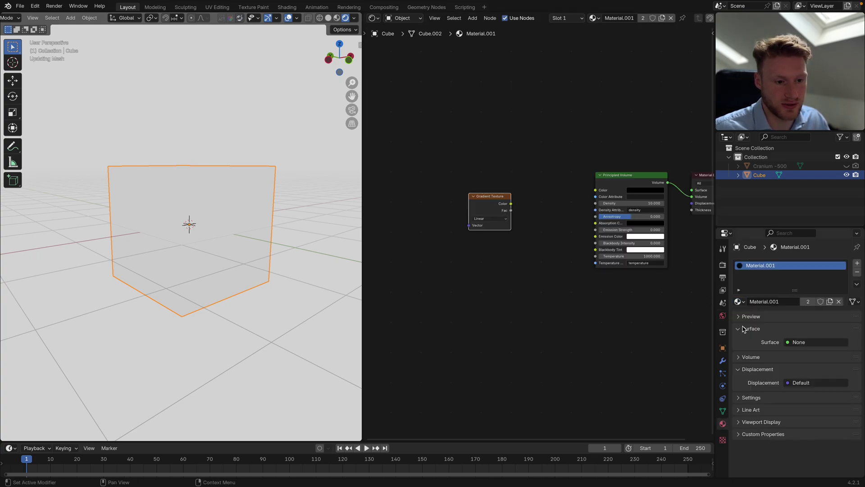
Add a Principled BSDF surface and feed the gradient's Color into its Base Color.
key(Home)
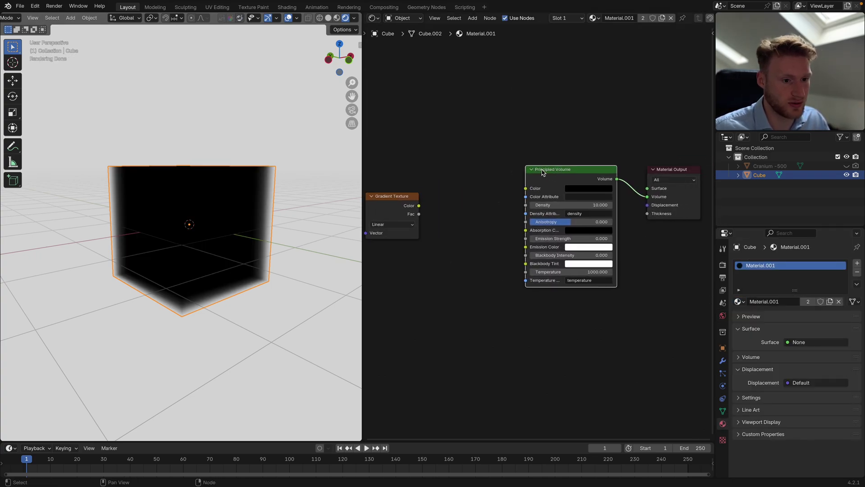
key(shift+a)
text(pric)
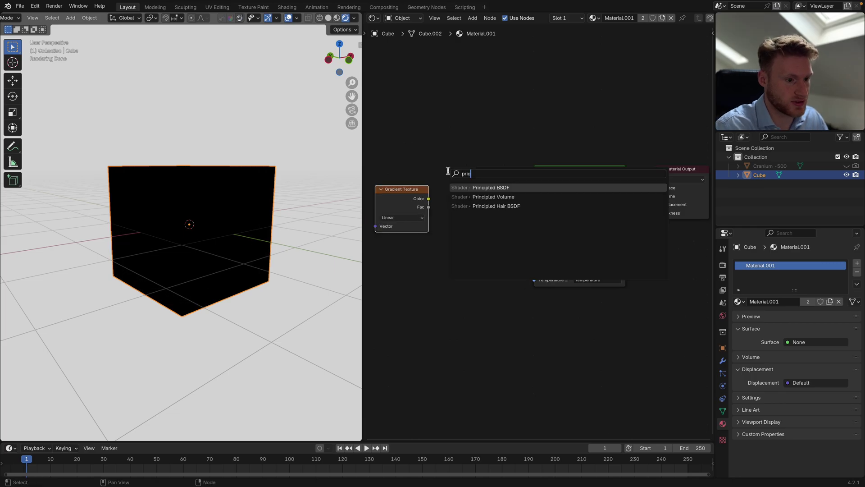
key(Return)
click(433, 163)
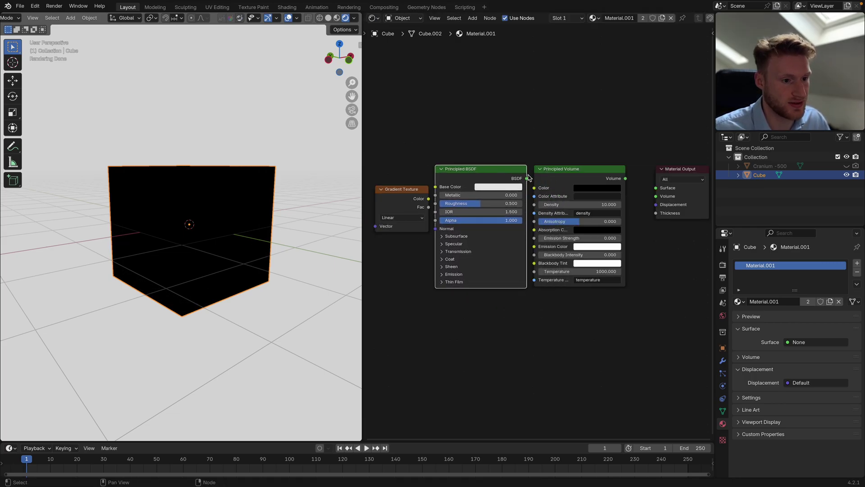
drag(399, 196, 513, 180)
middle_drag(501, 185, 560, 169)
middle_drag(209, 241, 151, 245)
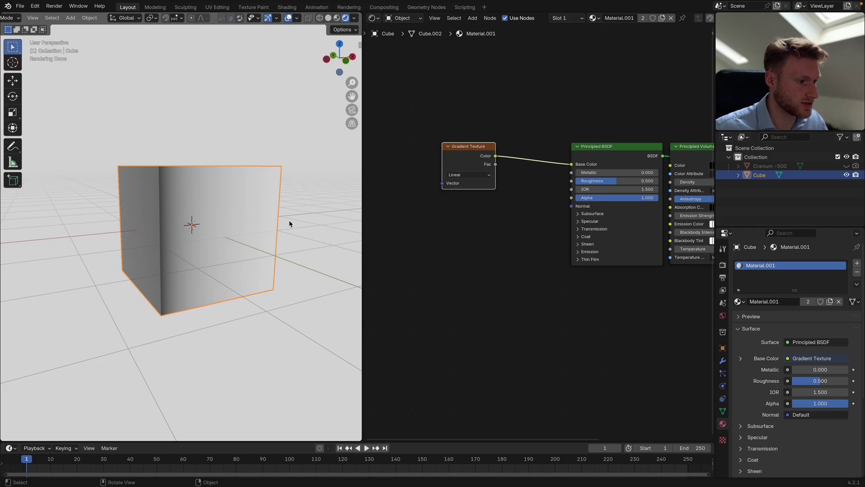
middle_drag(290, 223, 240, 237)
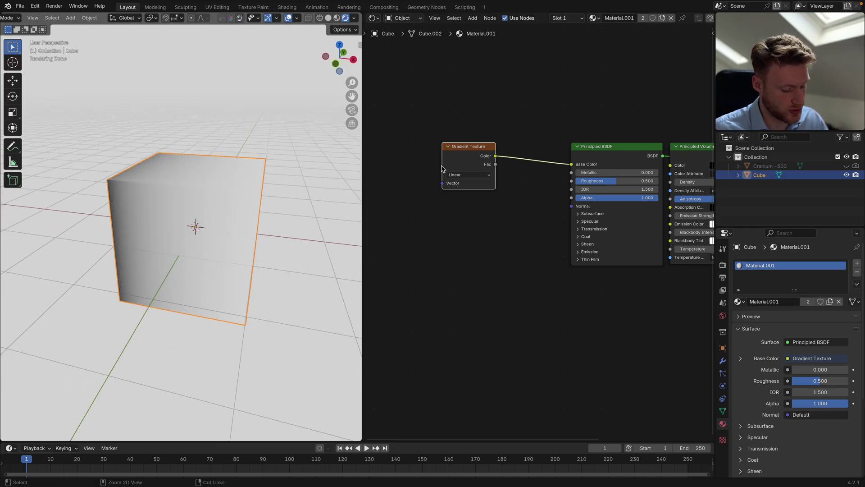
Add Texture Coordinate and Mapping nodes to the gradient and rotate it 90° on Y.
key(ctrl+t)
middle_drag(448, 177, 512, 178)
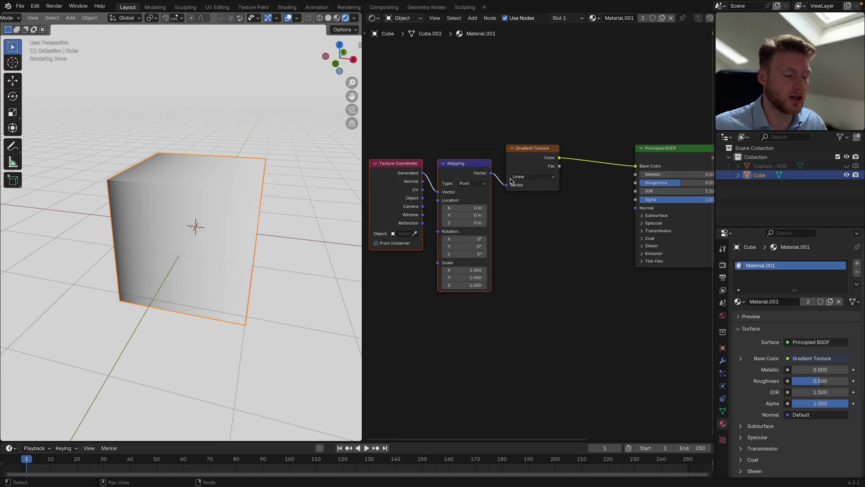
drag(549, 154, 537, 170)
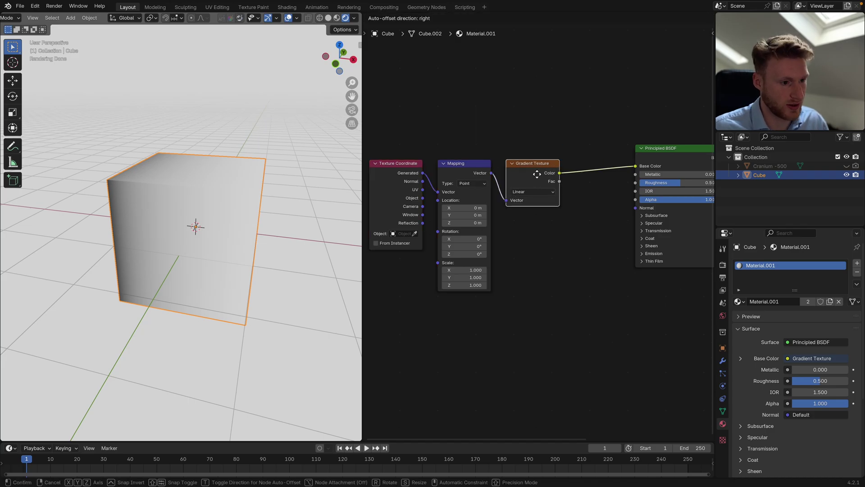
click(472, 246)
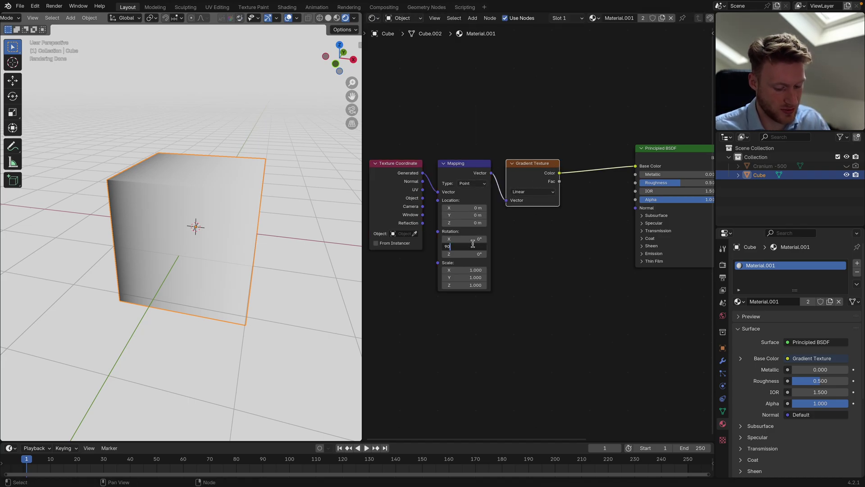
key(Return)
key(Home)
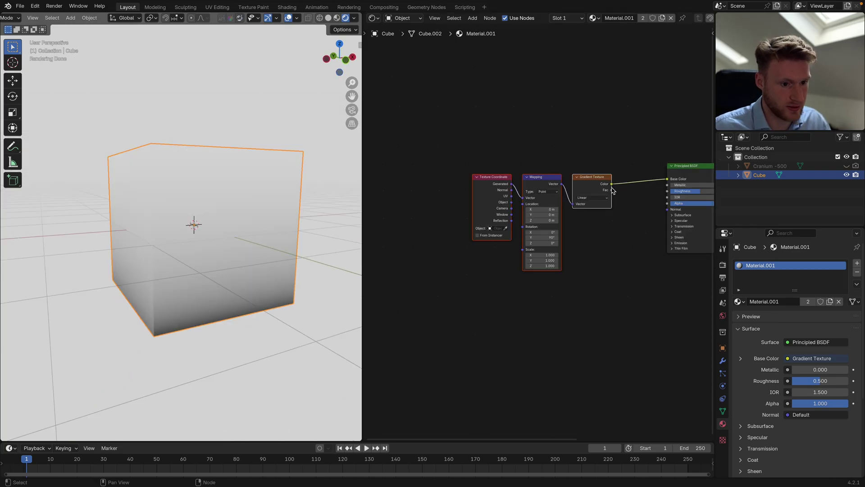
middle_drag(613, 190, 508, 201)
Shift the texture nodes left and insert a Map Range node between gradient and shader.
key(g)
click(508, 188)
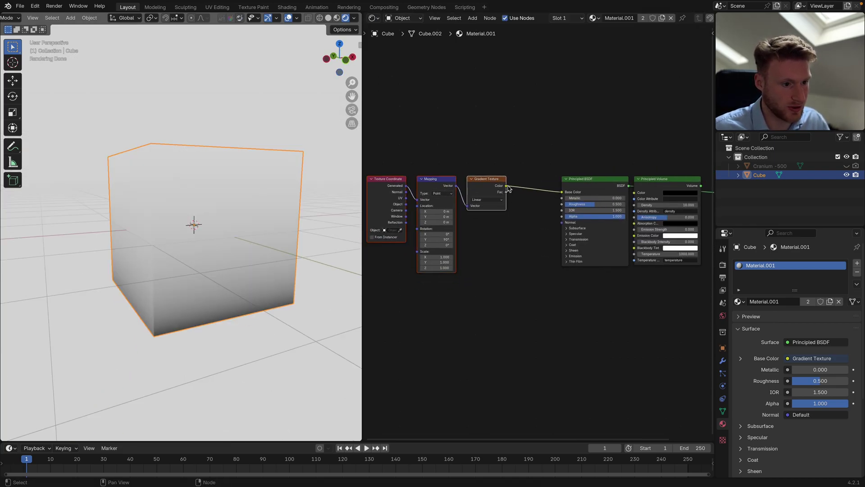
drag(505, 182, 455, 182)
key(shift+a)
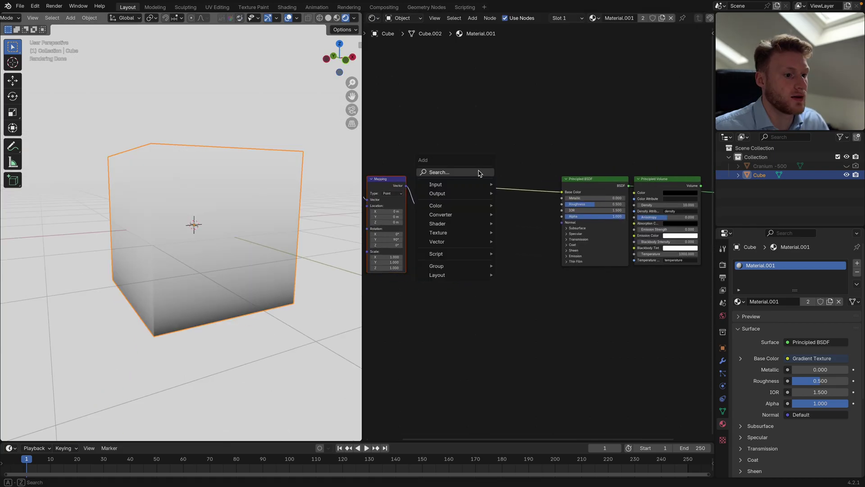
click(478, 170)
text(map)
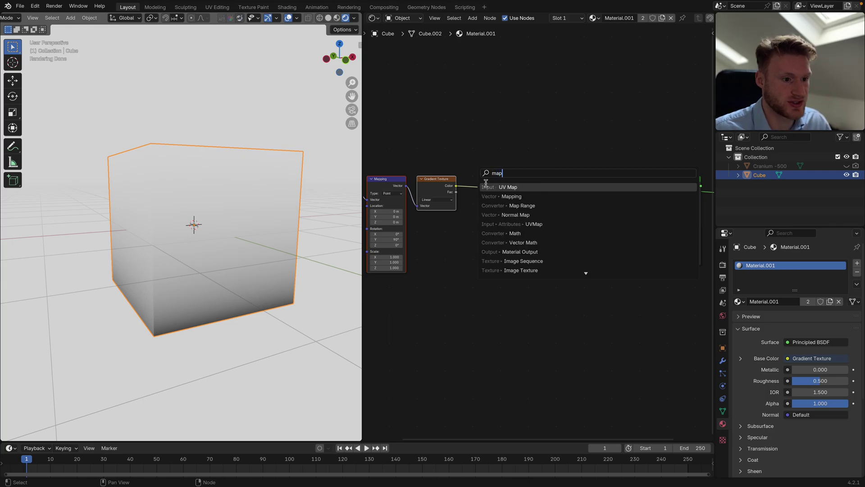
click(522, 205)
click(471, 202)
scroll(471, 217, up, 2)
Set the Map Range To Min to -5 and To Max to 5.
click(471, 229)
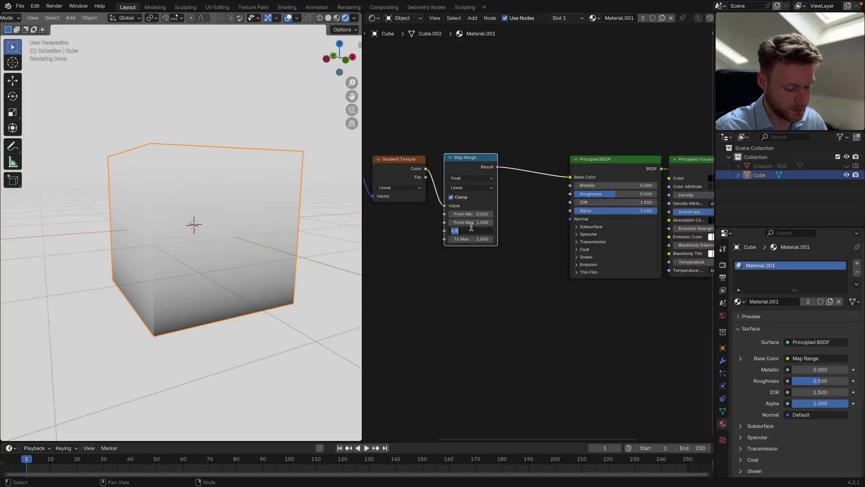
text(-1)
key(Return)
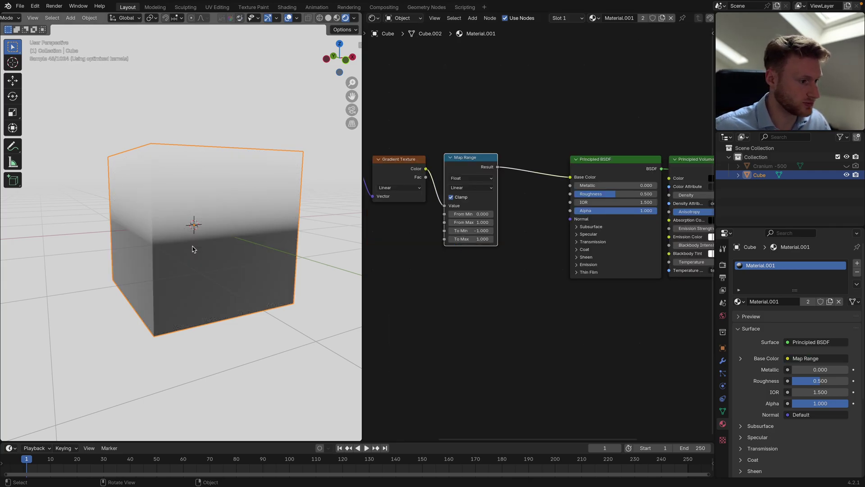
middle_drag(192, 249, 263, 238)
click(470, 231)
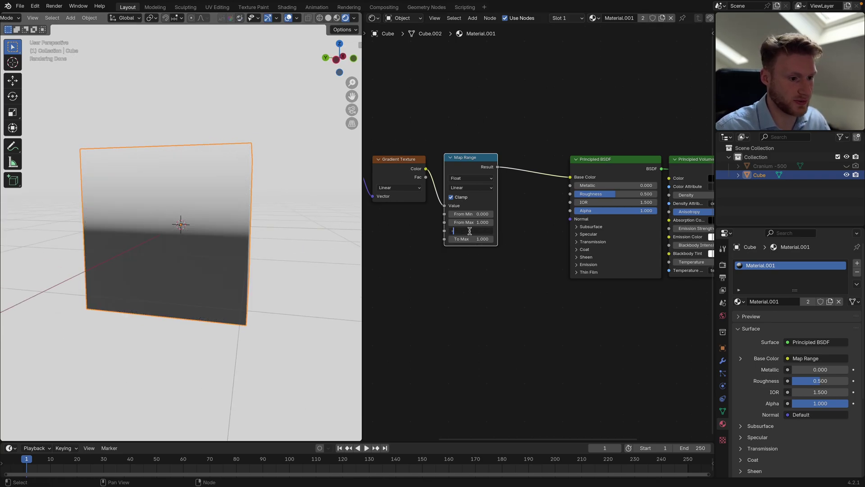
text(-5)
key(Return)
click(471, 238)
text(5)
key(Return)
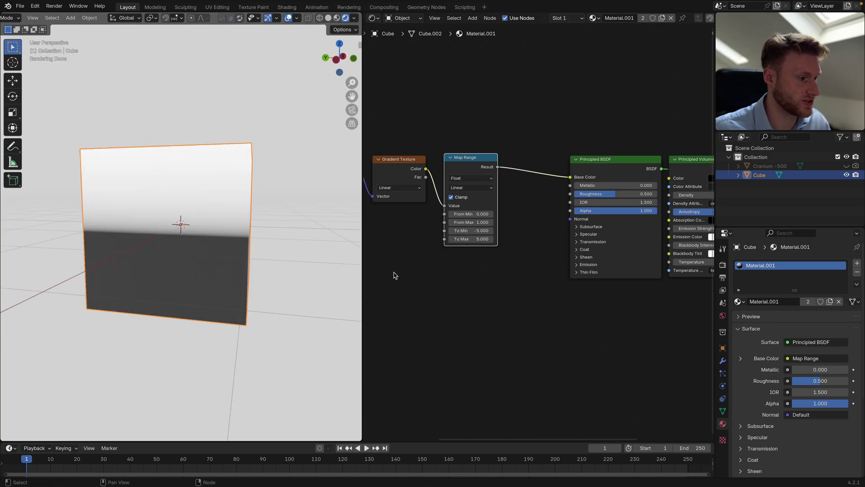
middle_drag(243, 225, 284, 228)
scroll(243, 238, up, 4)
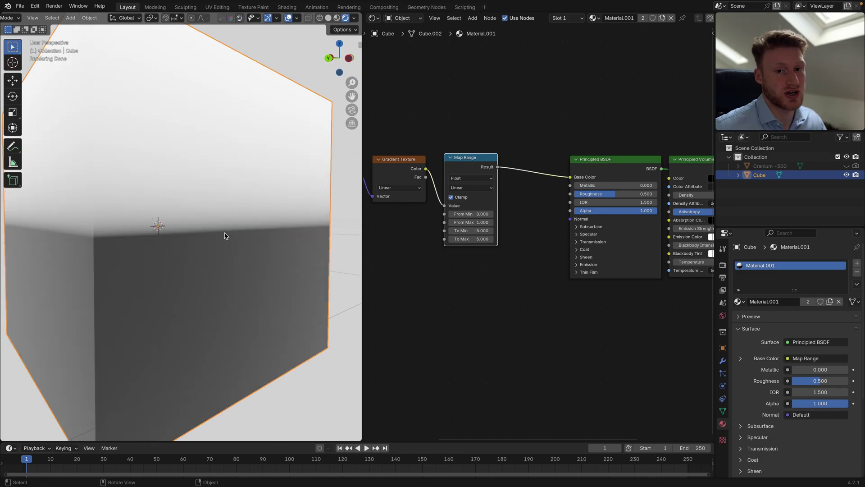
scroll(152, 234, down, 4)
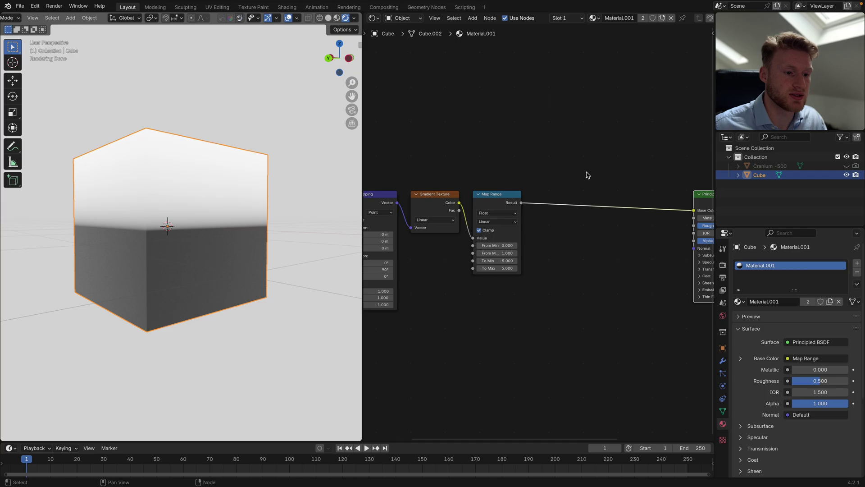
Insert a Math Add node after Map Range with a value of 0.1.
key(shift+a)
text(math)
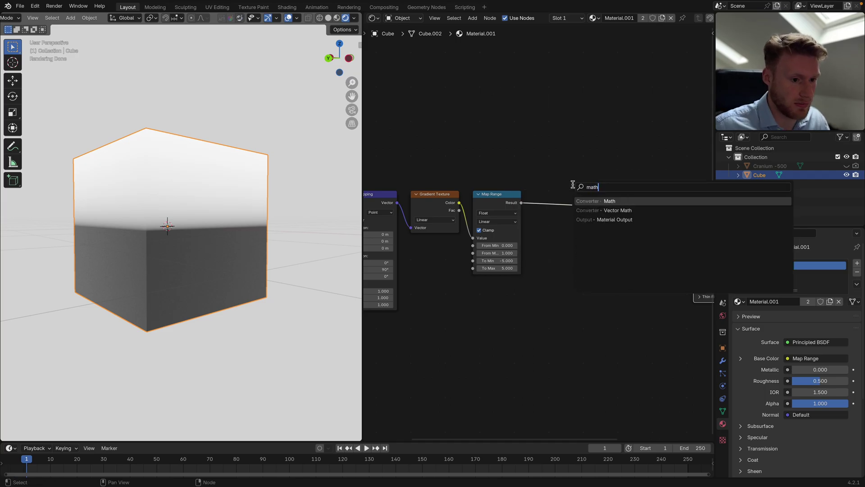
key(Return)
click(559, 201)
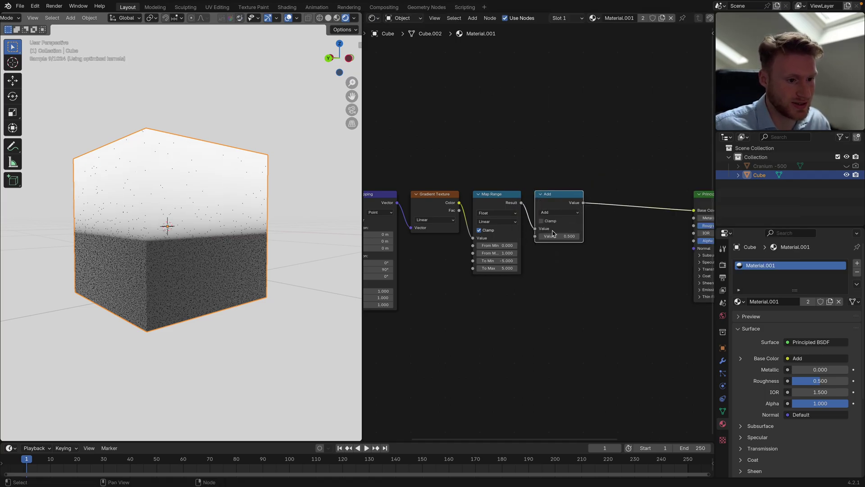
click(553, 234)
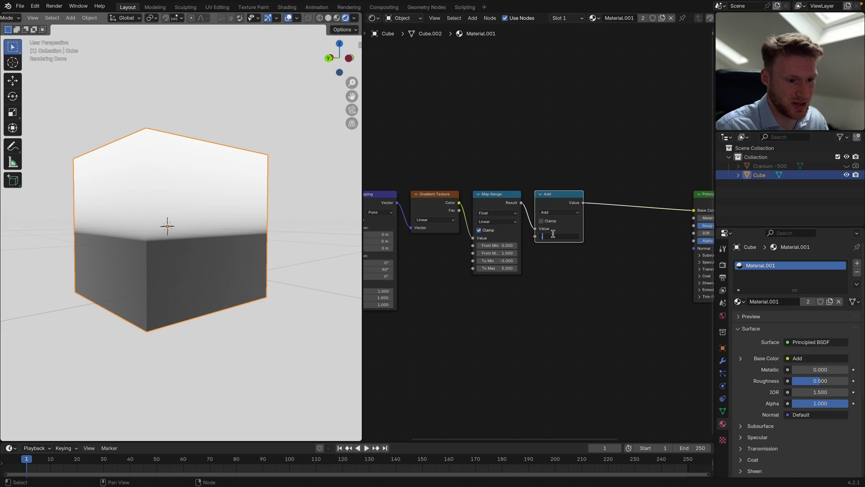
text(2.3)
key(Return)
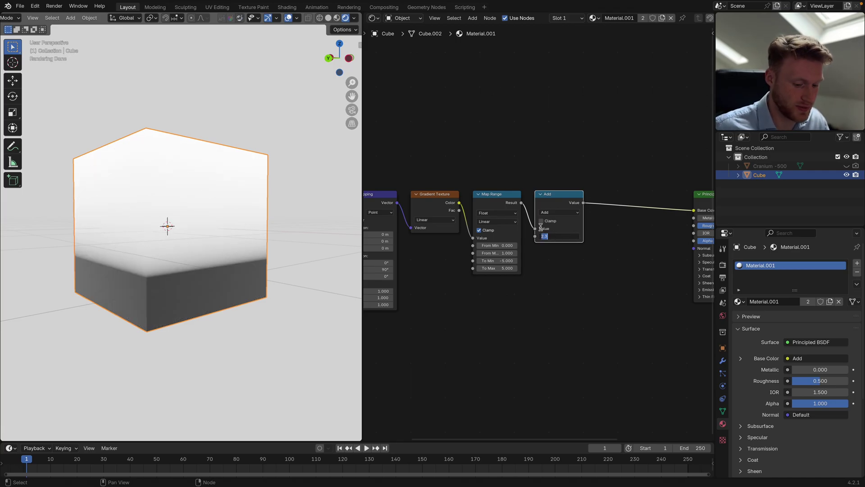
text(0.1)
key(Return)
Add a Math node before the BSDF fed by Map Range Result, set to Multiply.
middle_drag(598, 233, 554, 229)
key(shift+a)
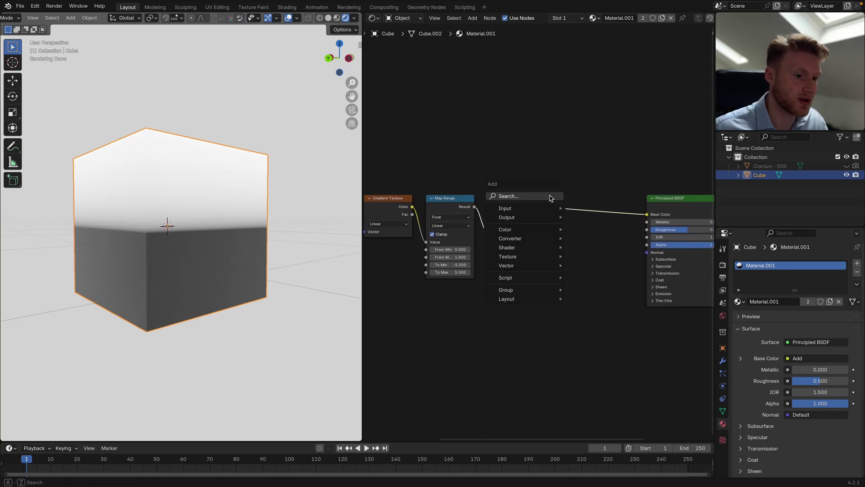
click(550, 196)
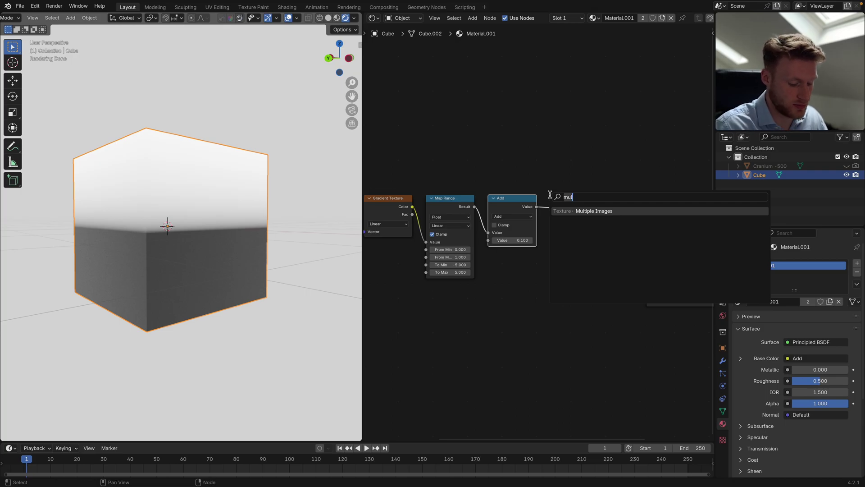
click(576, 210)
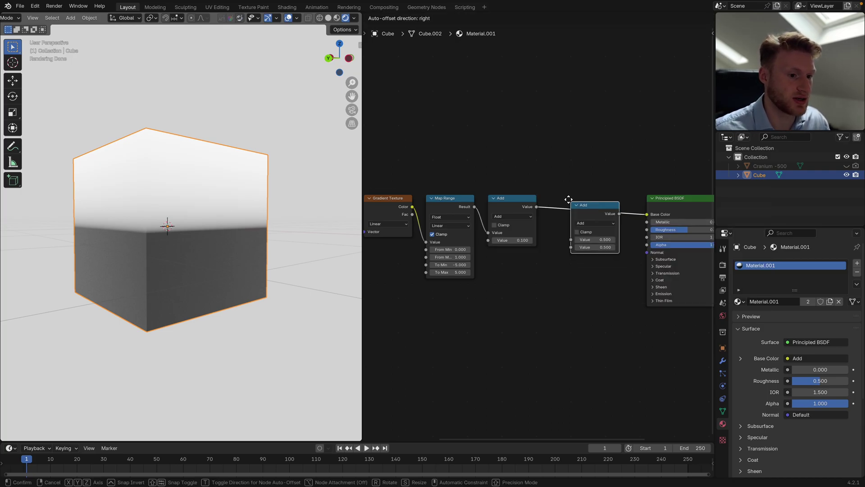
click(575, 216)
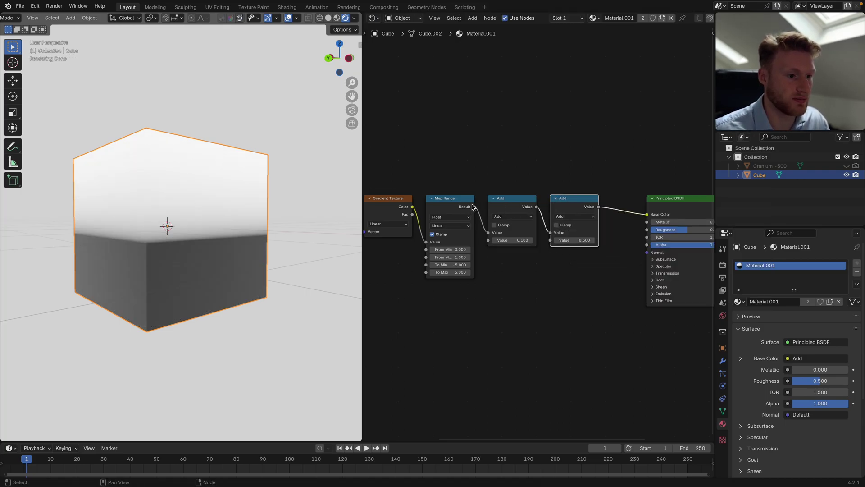
drag(535, 239, 550, 240)
click(563, 218)
click(564, 250)
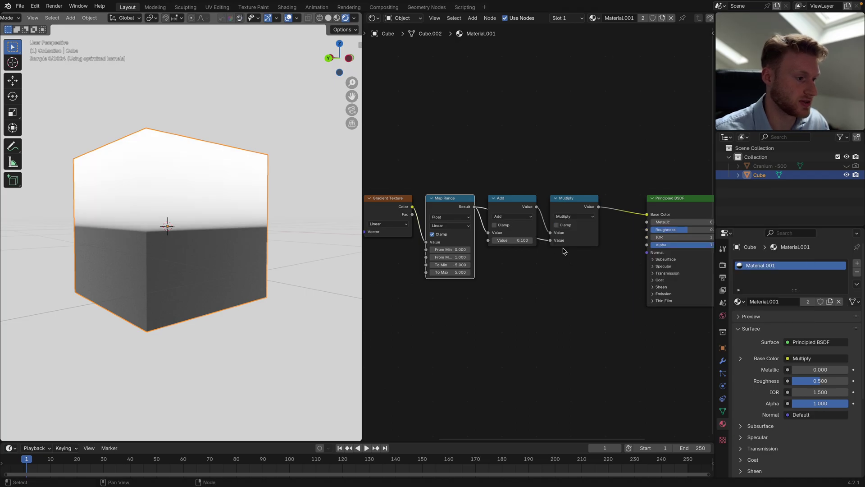
Set and keyframe Mapping Location X to 0.5 m at frame 1.
middle_drag(104, 198, 187, 218)
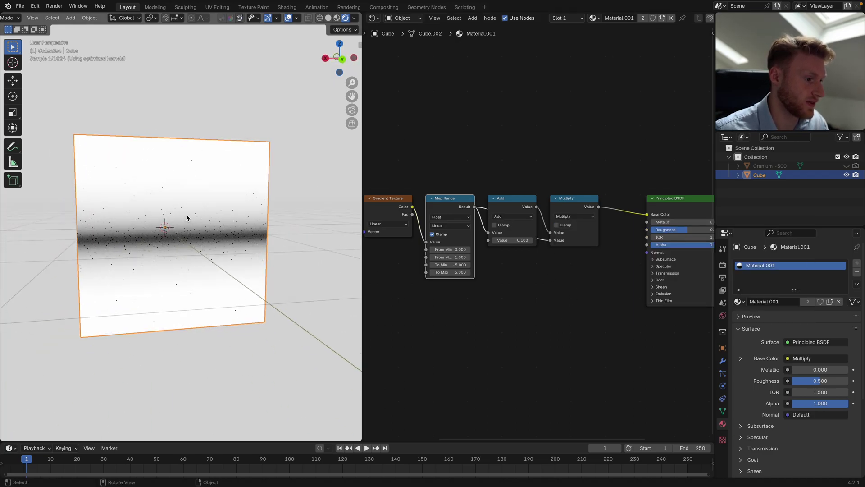
middle_drag(369, 231, 453, 228)
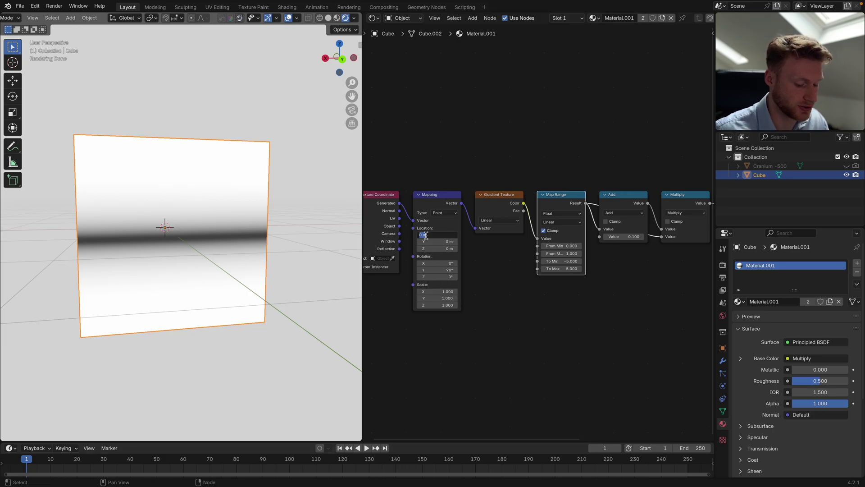
key(Return)
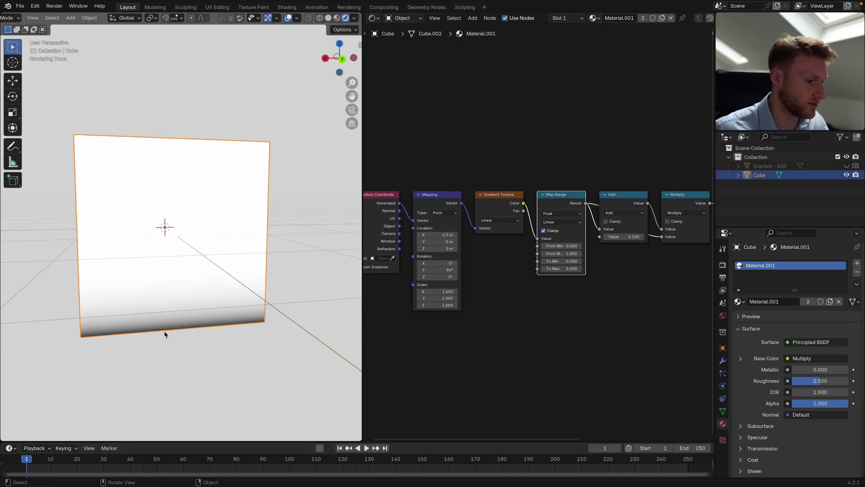
middle_drag(165, 333, 271, 265)
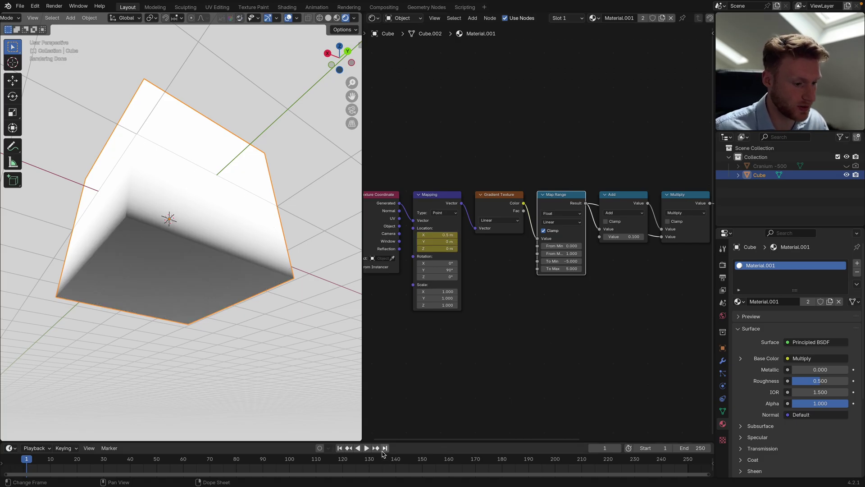
Keyframe Location X at -0.5 m on frame 250, then play and check frame 197.
click(384, 448)
click(432, 234)
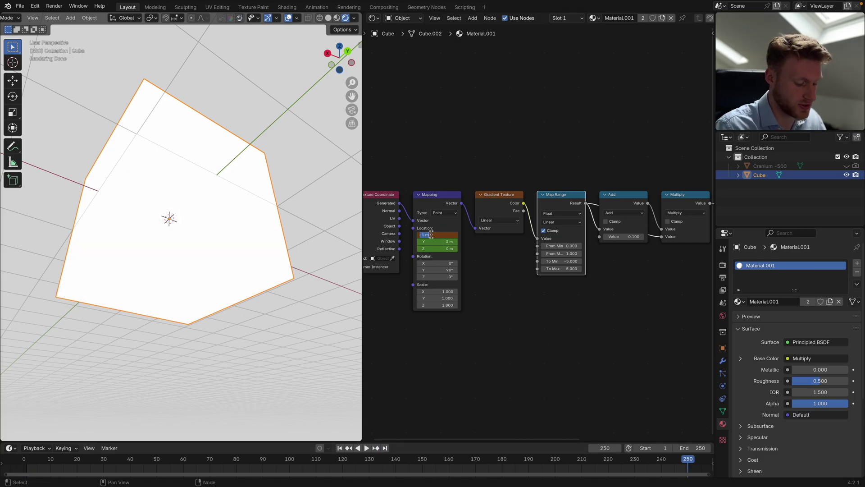
key(Return)
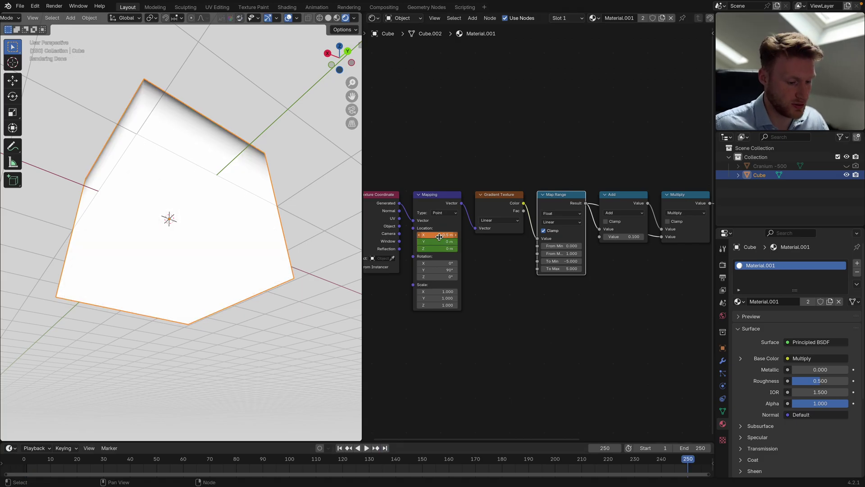
click(367, 447)
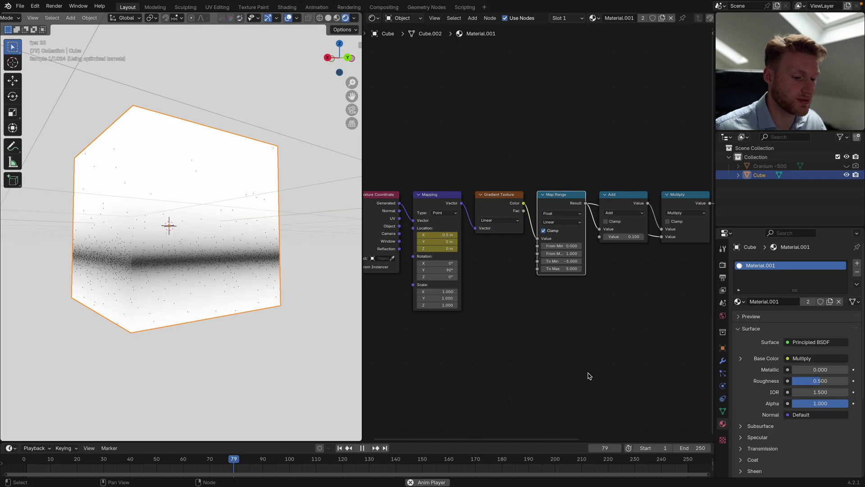
key(space)
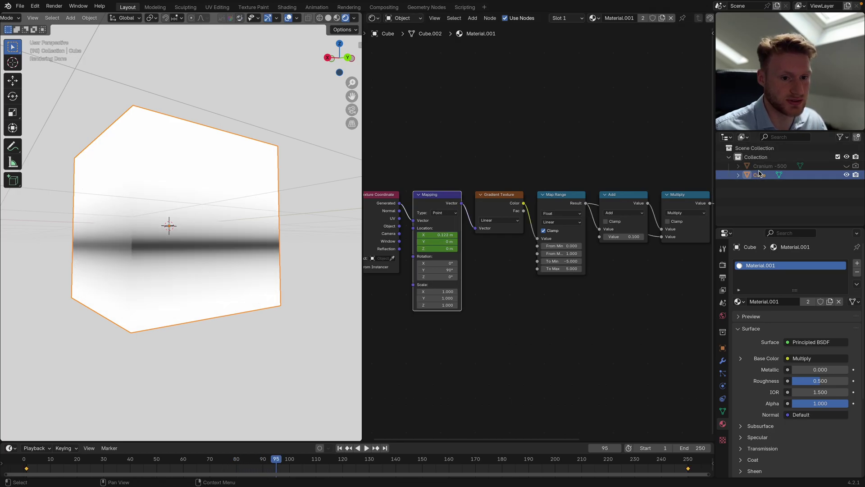
click(547, 464)
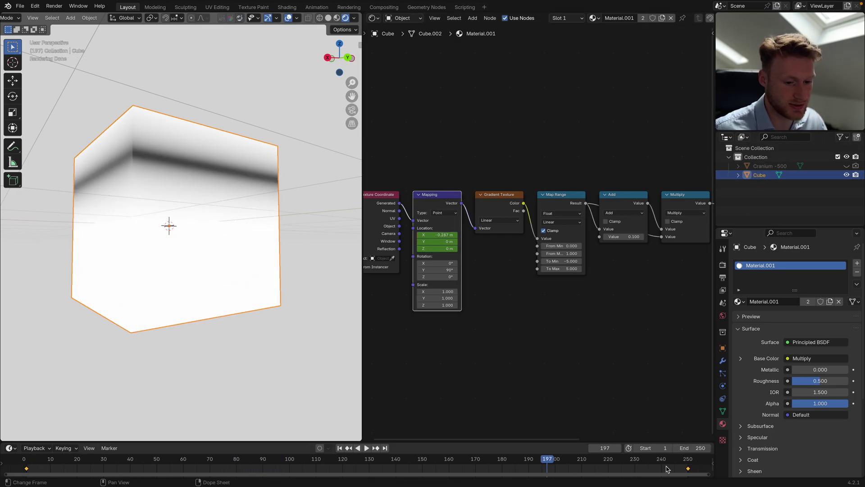
Set the scene frame rate to 60 fps in Output properties during playback.
right_click(32, 470)
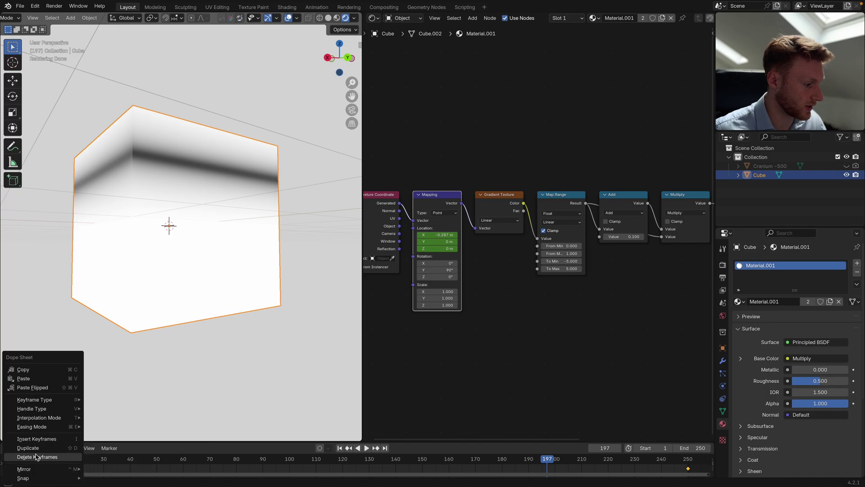
mouse_move(40, 418)
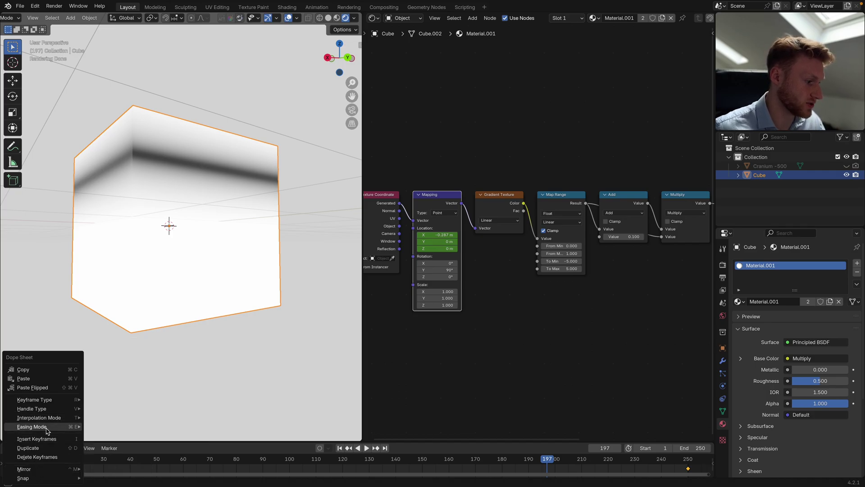
mouse_move(78, 430)
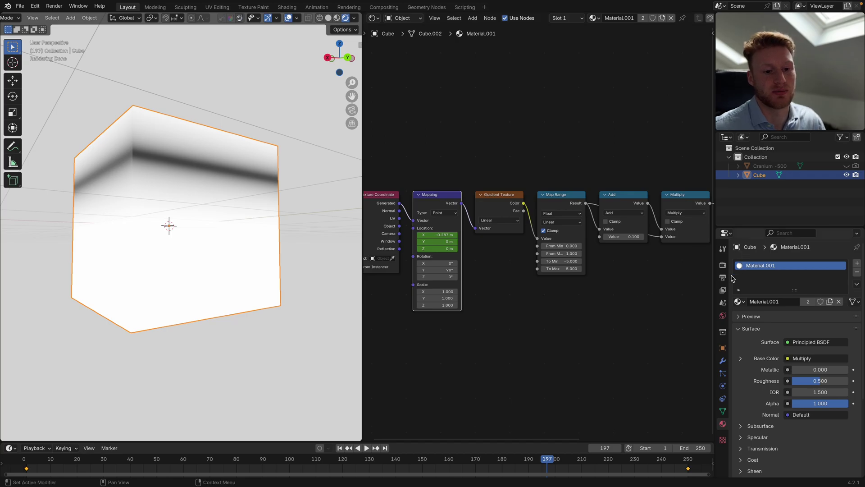
key(space)
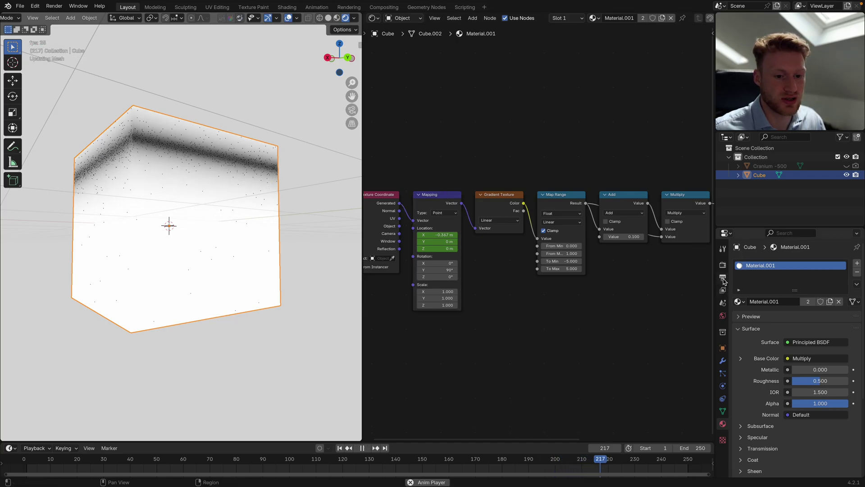
click(722, 277)
click(801, 345)
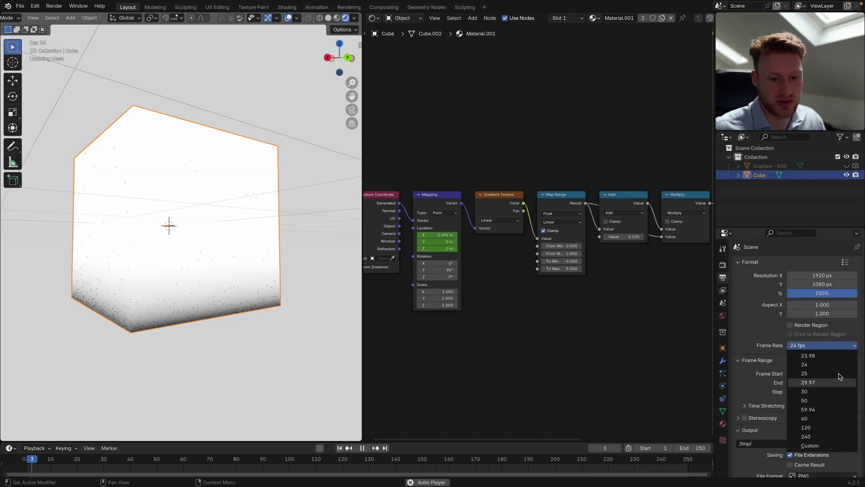
click(801, 418)
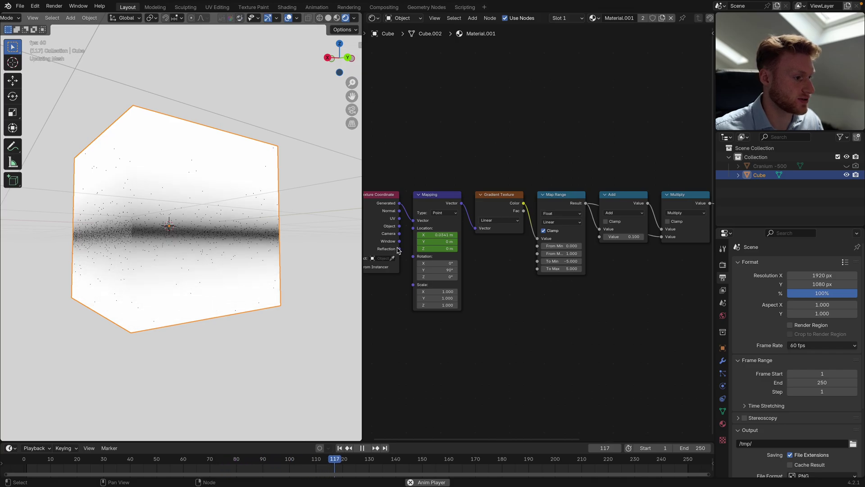
Delete the Principled BSDF, wire Principled Volume to the output, and drive Density with Multiply.
key(space)
ctrl+scroll(485, 145, right, 5)
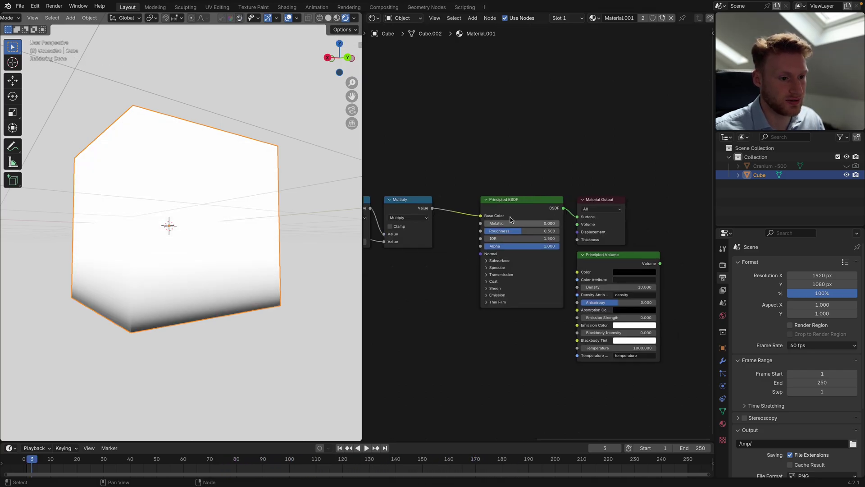
key(x)
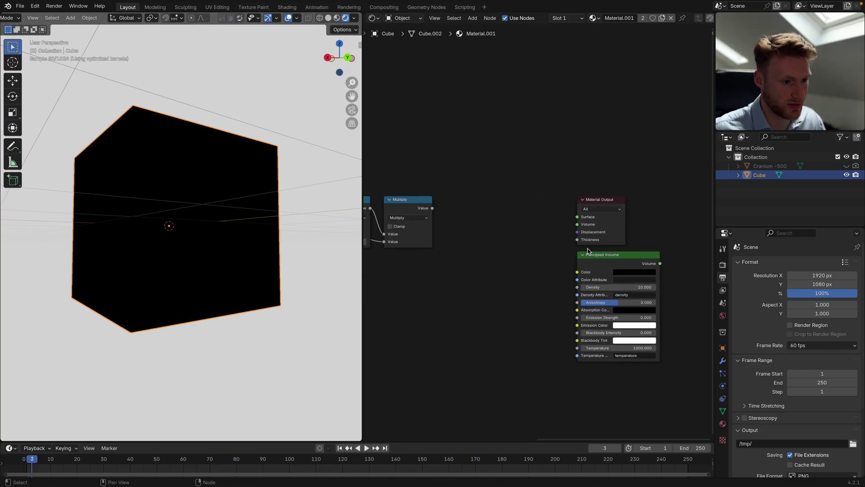
drag(614, 263, 511, 208)
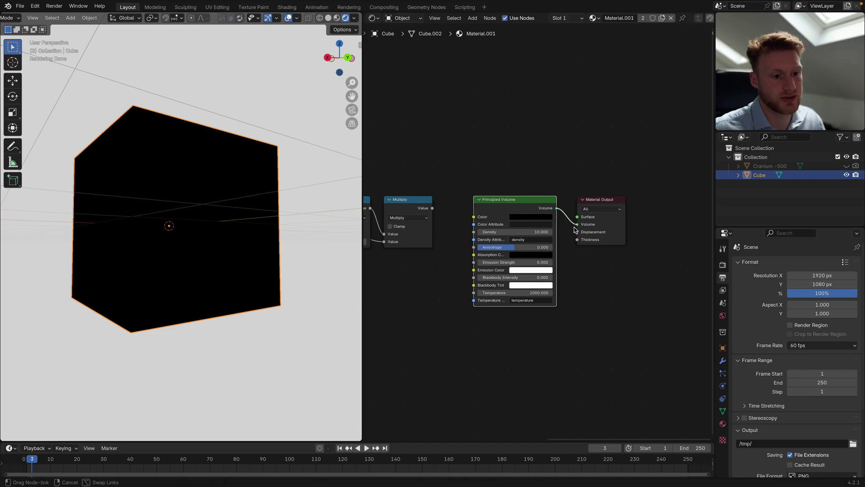
drag(579, 228, 578, 225)
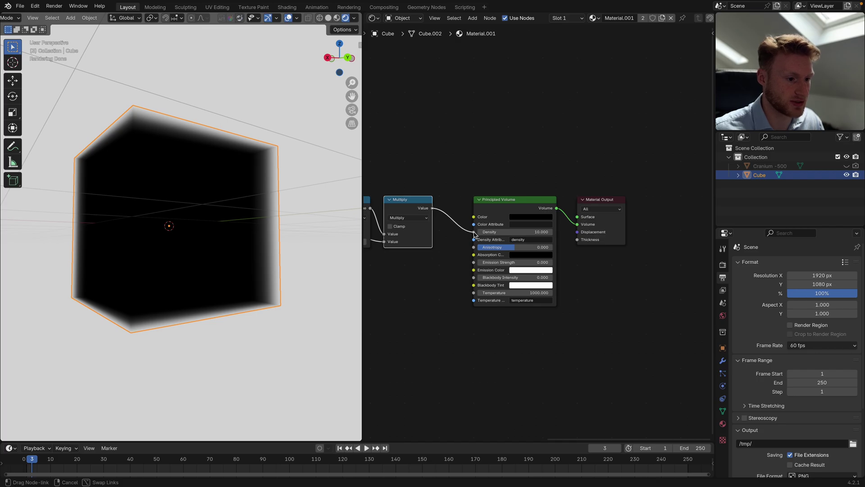
drag(475, 233, 473, 232)
Play the animation and orbit to preview the volume from the front.
key(space)
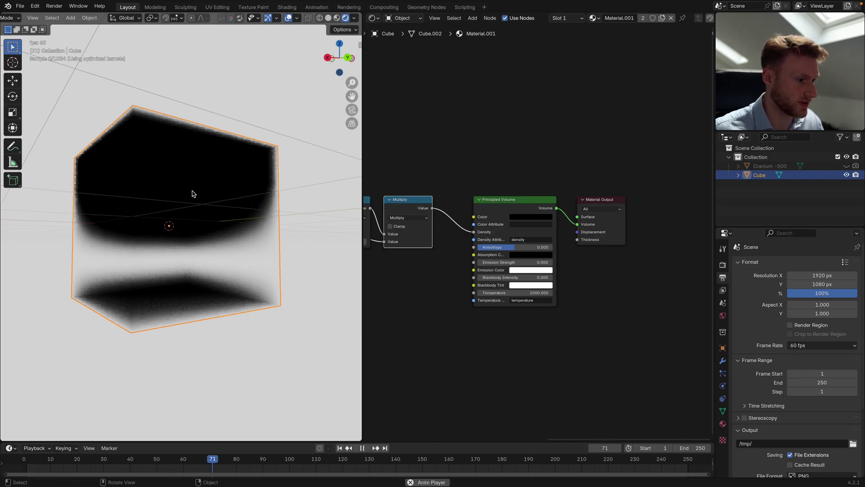
middle_drag(193, 191, 251, 204)
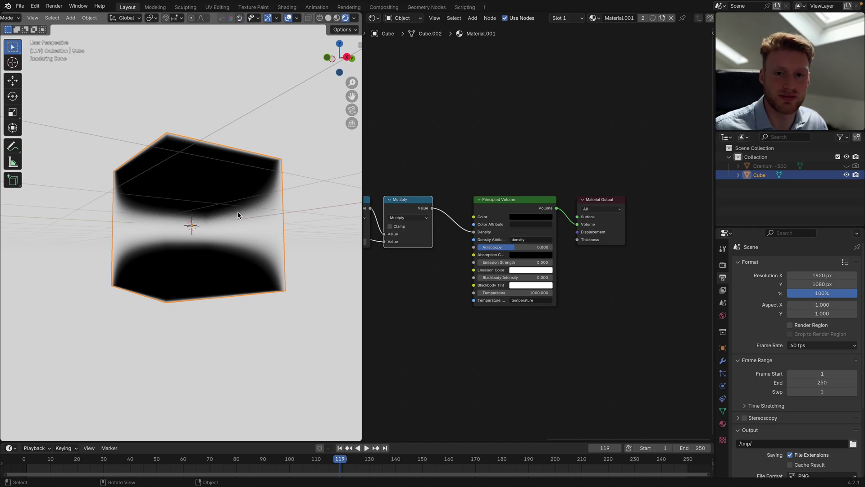
ctrl+scroll(375, 161, right, 4)
scroll(521, 217, down, 1)
ctrl+scroll(521, 216, left, 5)
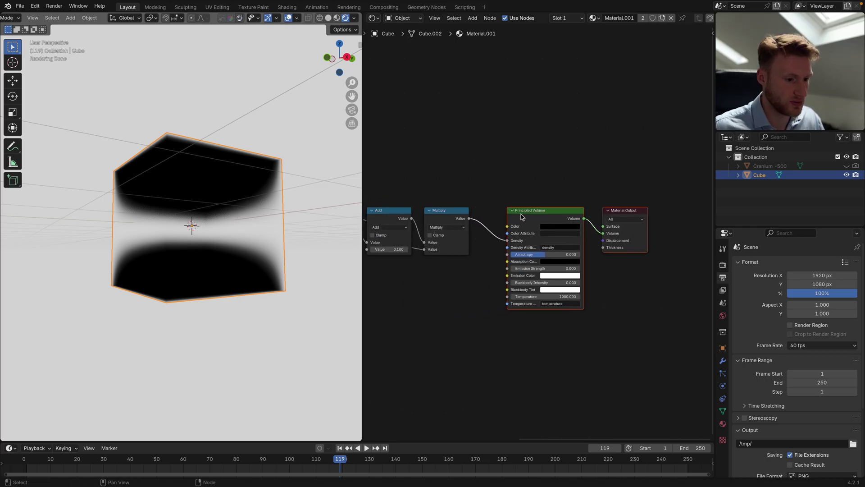
drag(517, 210, 575, 216)
Insert an Invert Color node into the density link and switch to Front Ortho view.
key(shift+a)
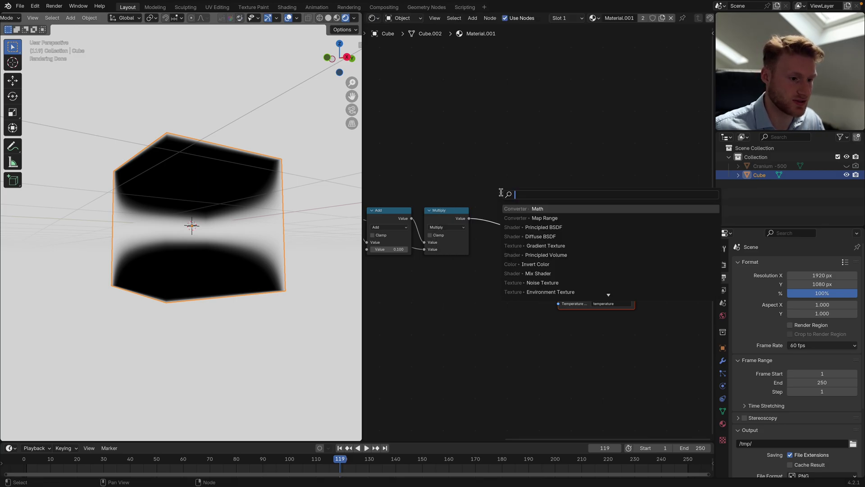
text(inver)
key(Return)
click(501, 193)
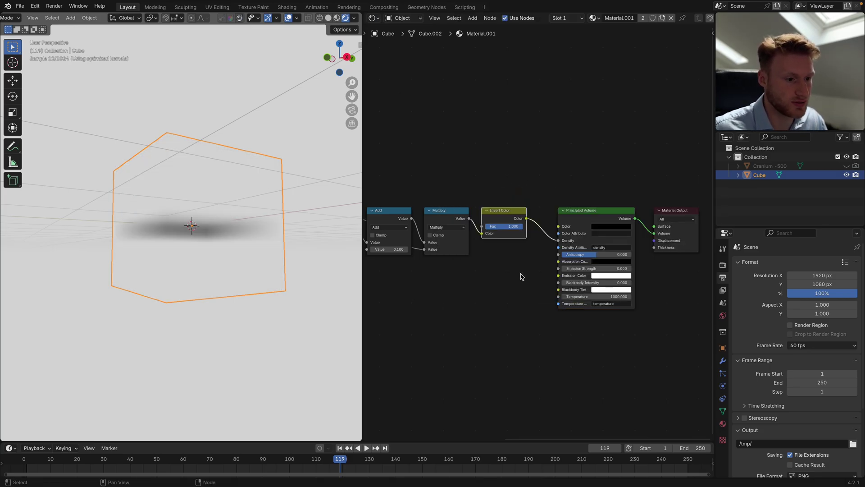
middle_drag(79, 209, 214, 245)
middle_drag(451, 256, 348, 249)
middle_drag(251, 181, 282, 115)
click(338, 57)
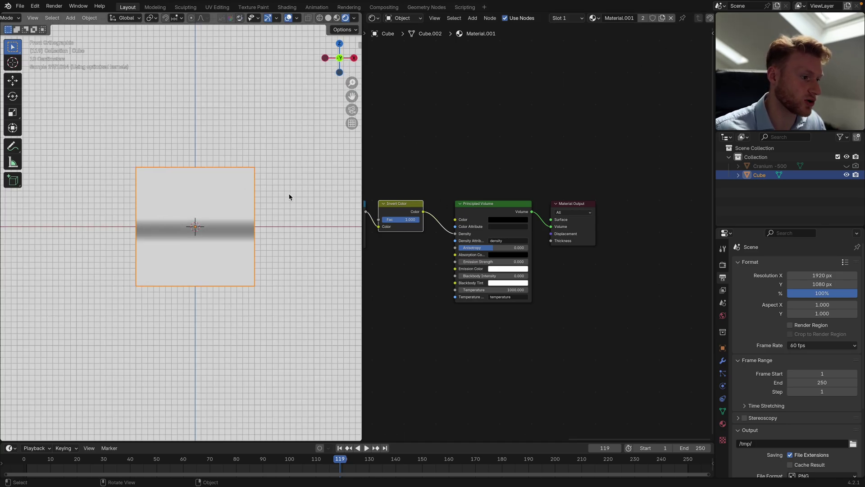
Add a Math Multiply node set to 2 after Invert Color and replay from frame 1.
drag(607, 162, 562, 212)
key(shift+a)
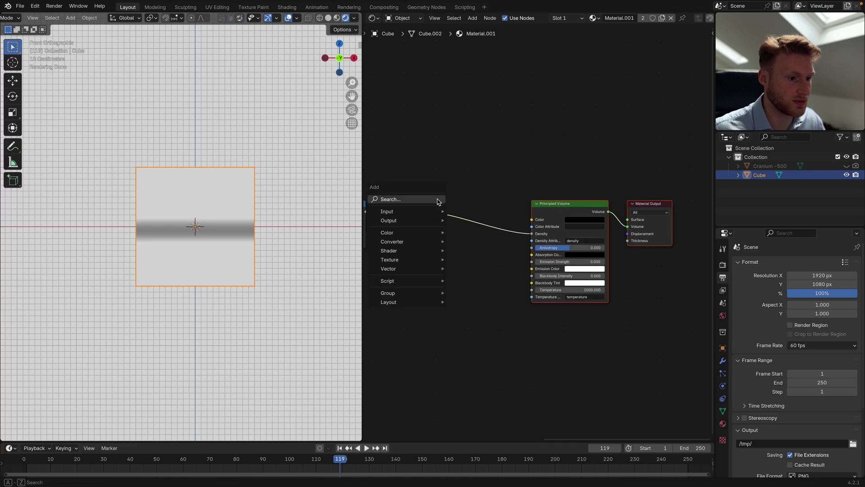
click(438, 200)
click(454, 213)
click(456, 237)
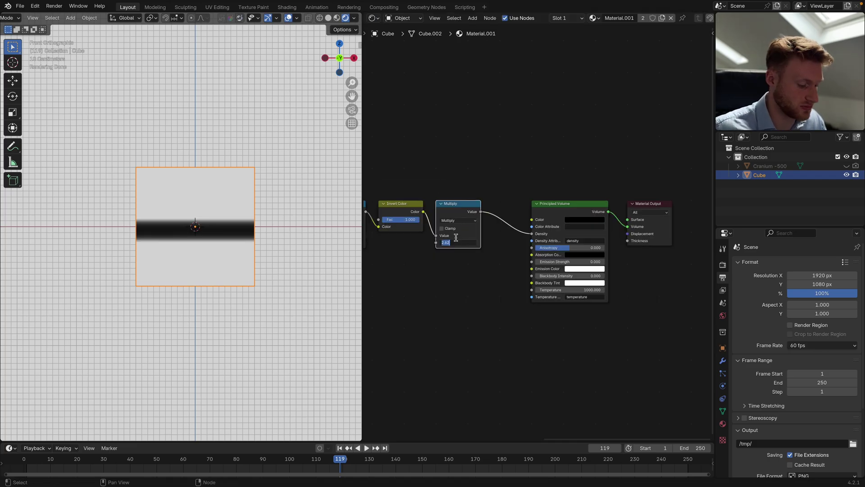
scroll(266, 243, up, 3)
key(shift+Left)
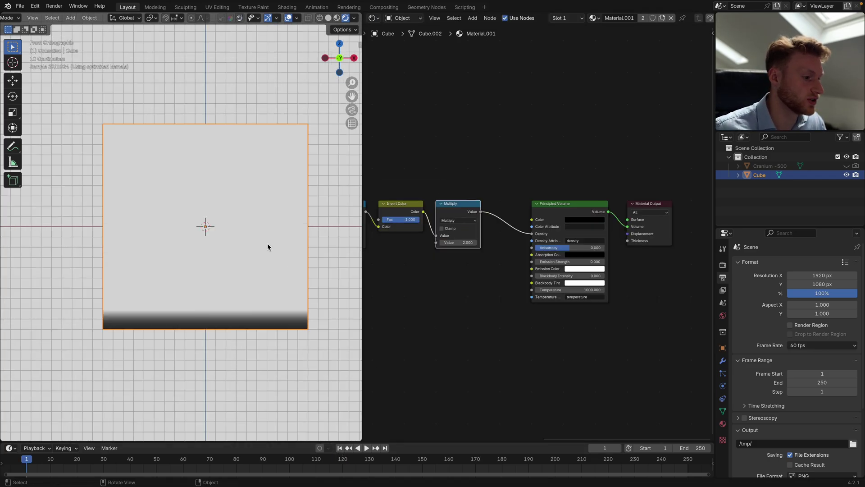
key(space)
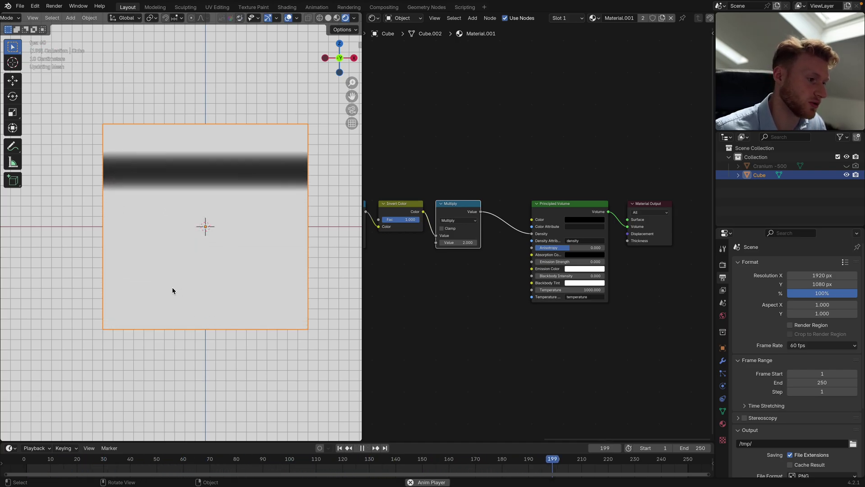
Hide the cube, show the cranium volume, and view it from Top Ortho.
click(339, 44)
key(space)
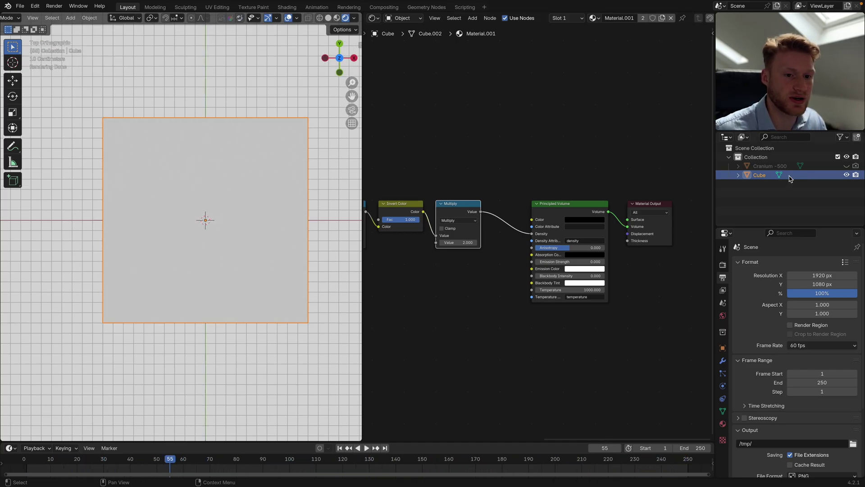
ctrl+click(846, 165)
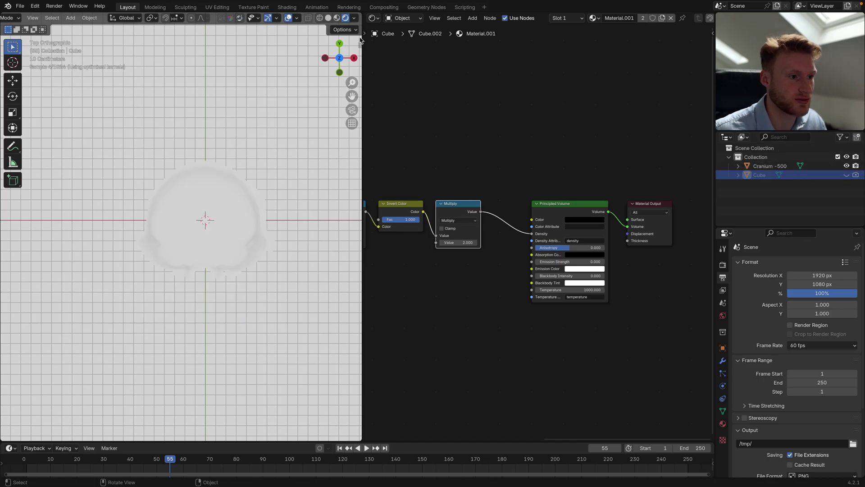
middle_drag(209, 214, 288, 129)
key(space)
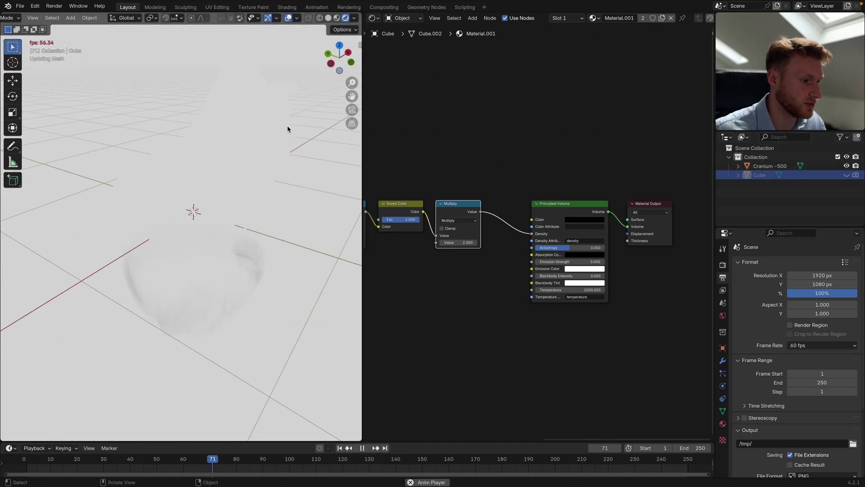
key(KP_7)
middle_drag(426, 160, 409, 161)
key(space)
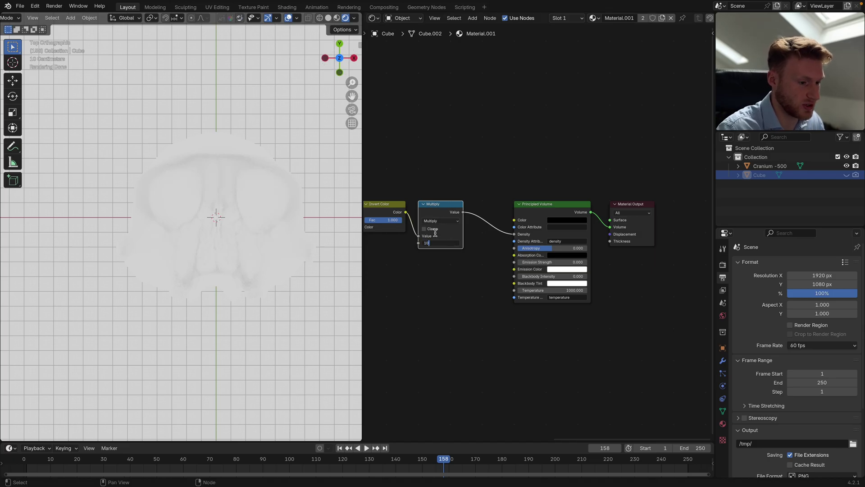
Raise the Multiply node's density multiplier to 10, then to 20.
key(Return)
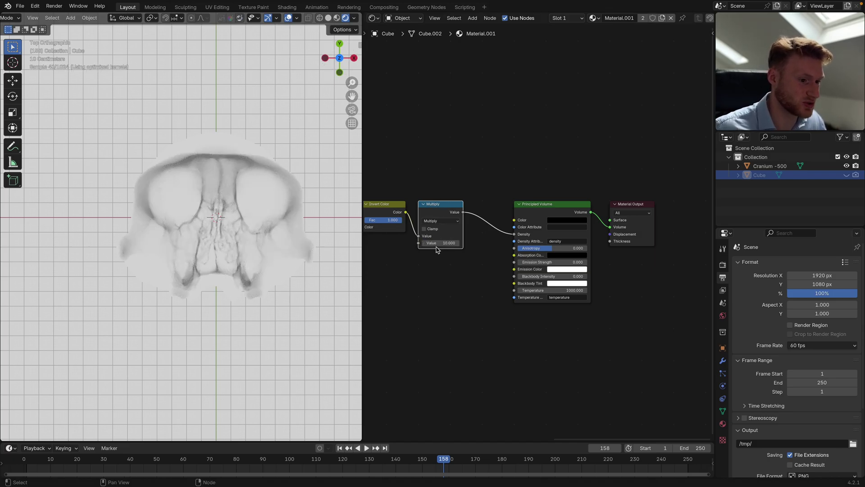
text(20)
key(Return)
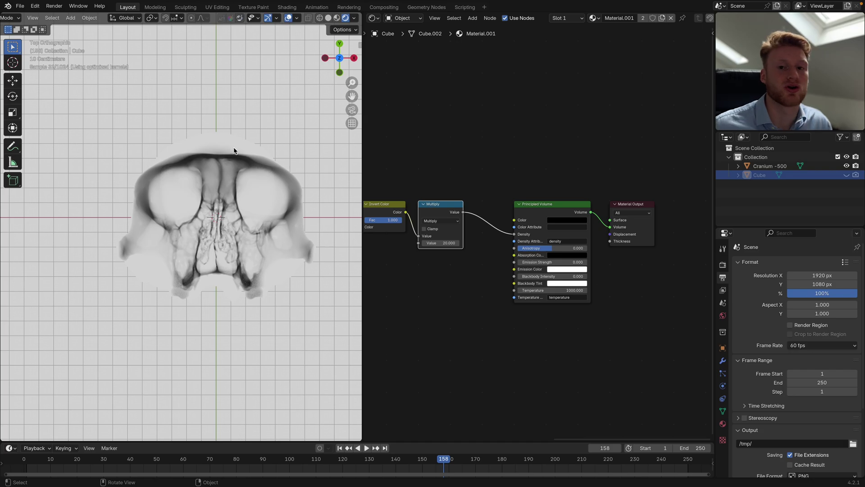
scroll(240, 200, down, 1)
scroll(237, 194, up, 2)
scroll(269, 150, down, 2)
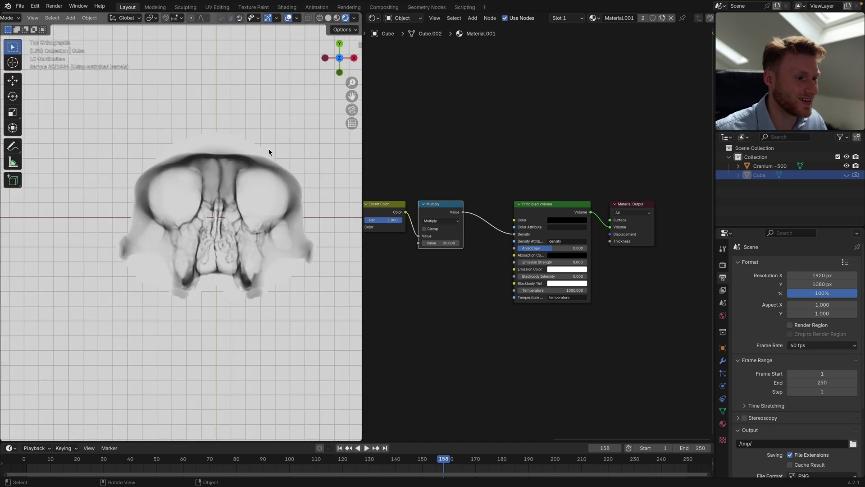
scroll(231, 146, up, 1)
key(space)
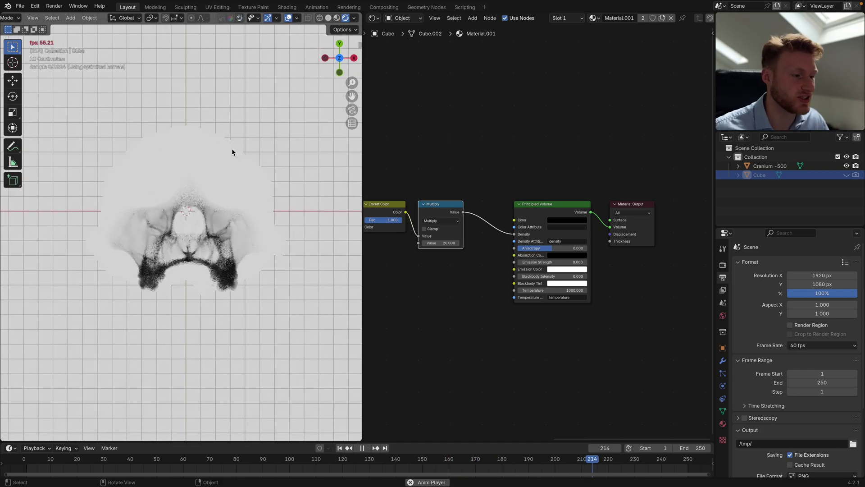